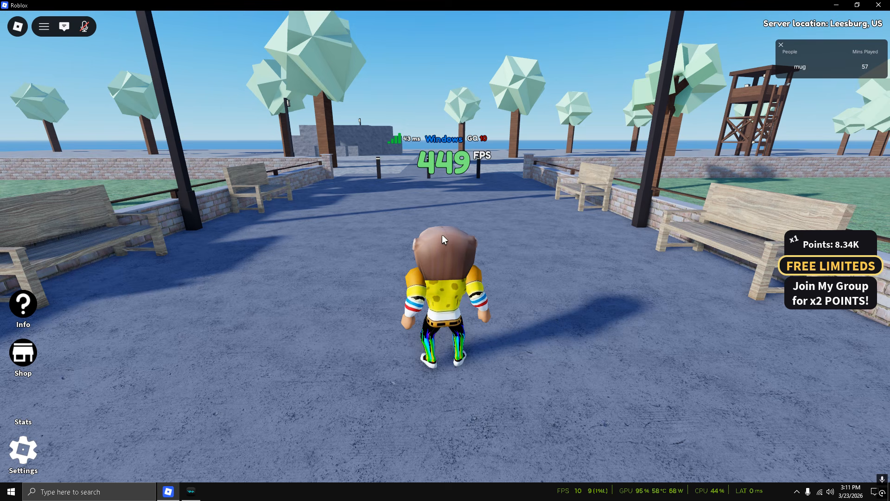
# Step: Open MSI Afterburner and exit the Discord and Steam background apps
pyautogui.click(808, 492)
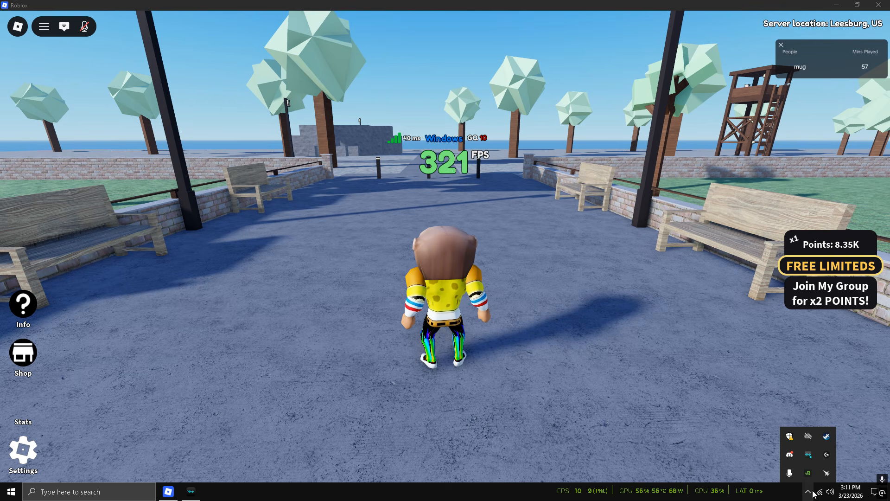
pyautogui.click(808, 454)
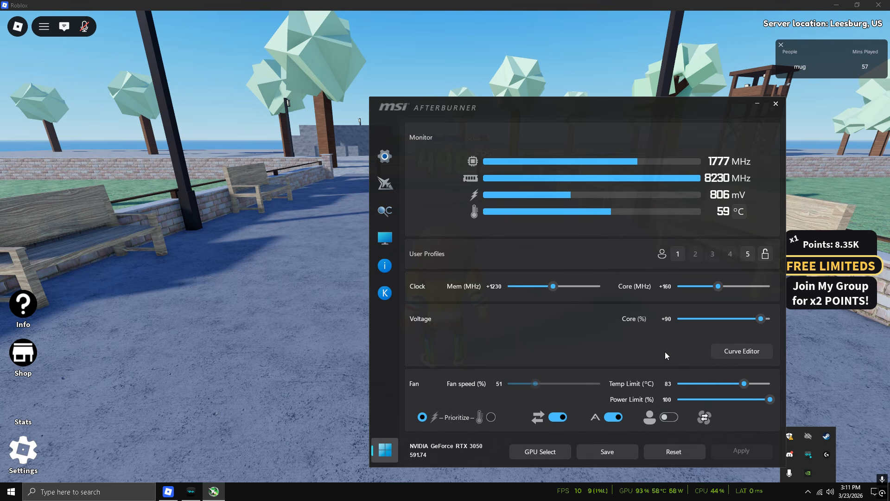
pyautogui.rightClick(790, 455)
pyautogui.click(814, 445)
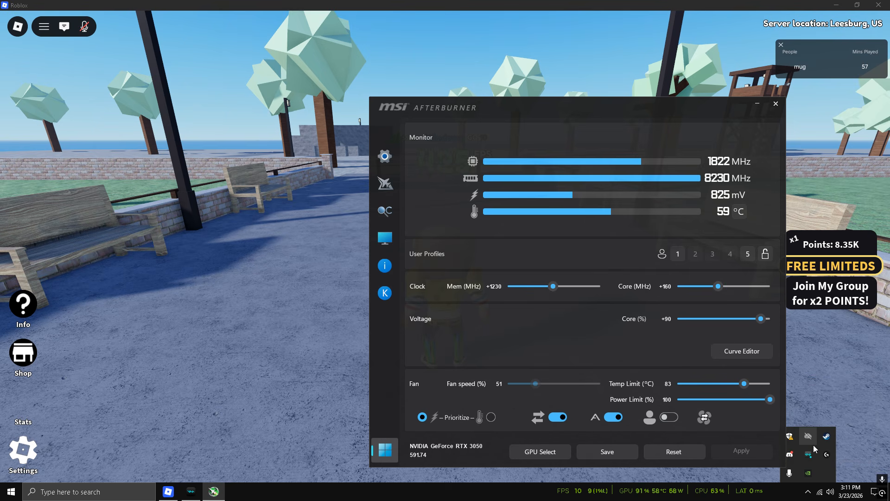
pyautogui.rightClick(826, 436)
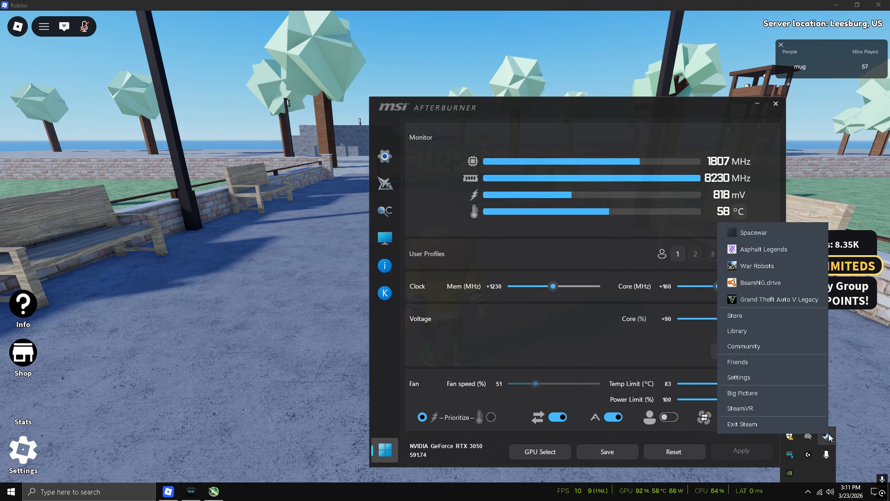
pyautogui.click(802, 425)
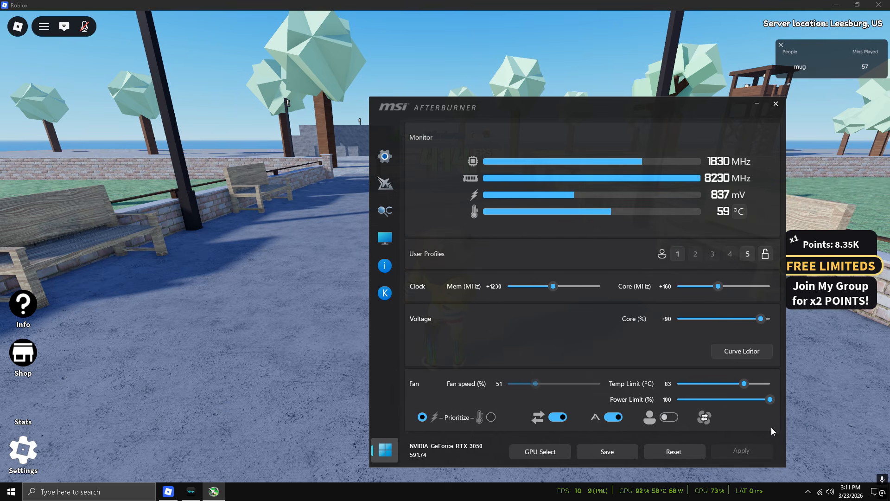
pyautogui.click(808, 493)
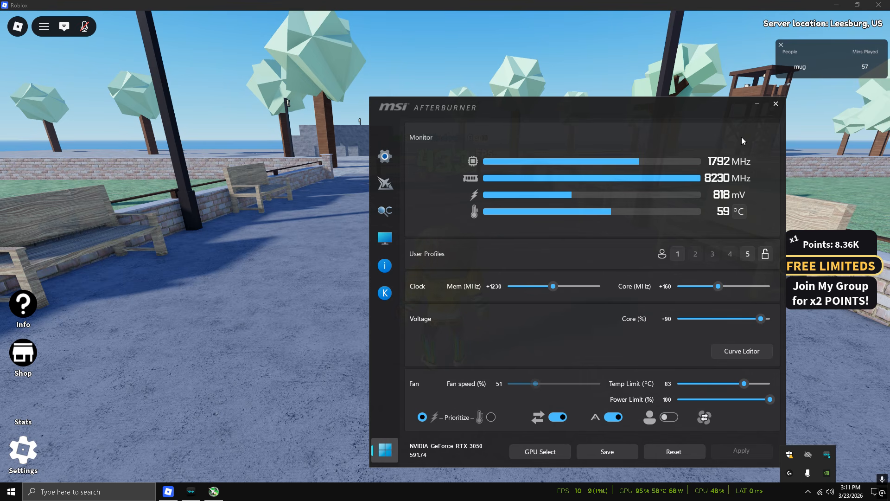
# Step: Move the MSI Afterburner window toward the middle of the screen and minimize it to view the game's frame rate
pyautogui.moveTo(592, 144); pyautogui.dragTo(477, 123)
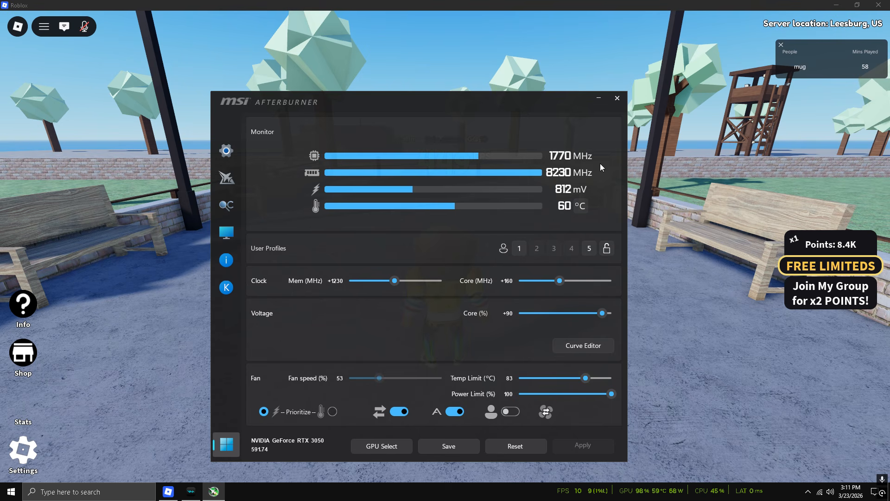
pyautogui.click(597, 100)
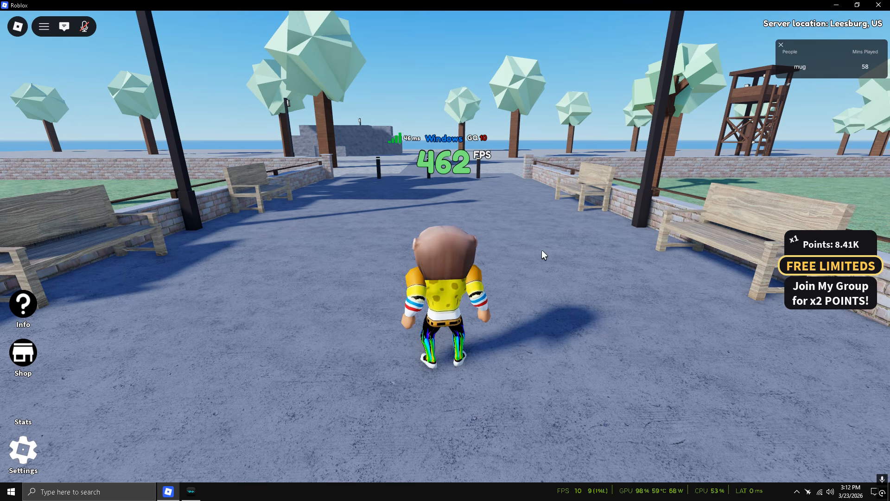
# Step: In MSI Afterburner, apply a memory clock of -502 MHz, a core clock of -502 MHz and a core voltage of +0%
pyautogui.click(808, 492)
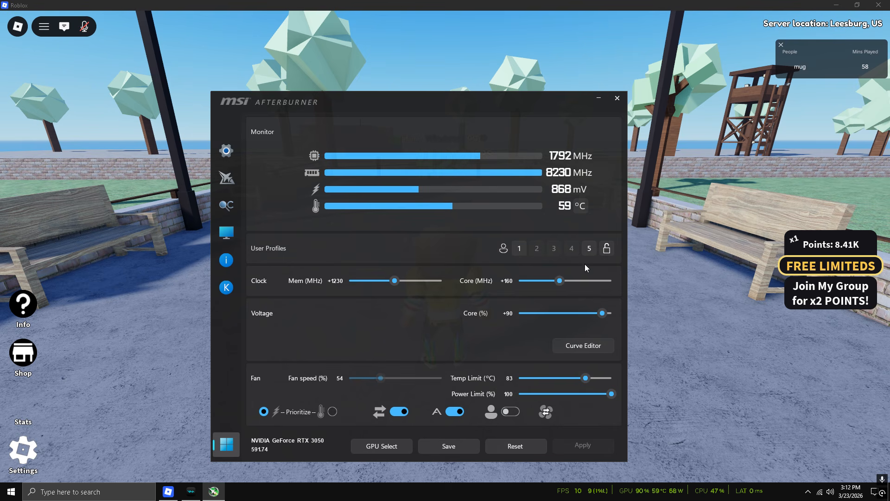
pyautogui.click(519, 281)
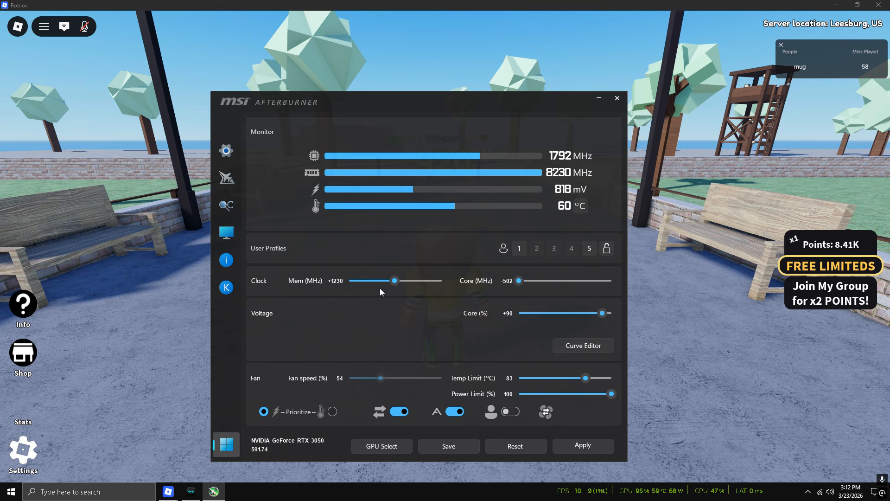
pyautogui.moveTo(394, 282); pyautogui.dragTo(349, 280)
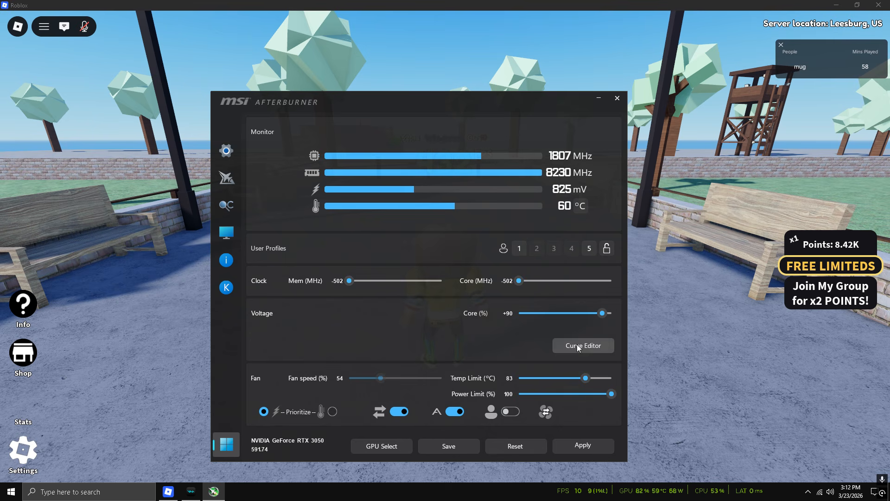
pyautogui.moveTo(608, 311); pyautogui.dragTo(514, 326)
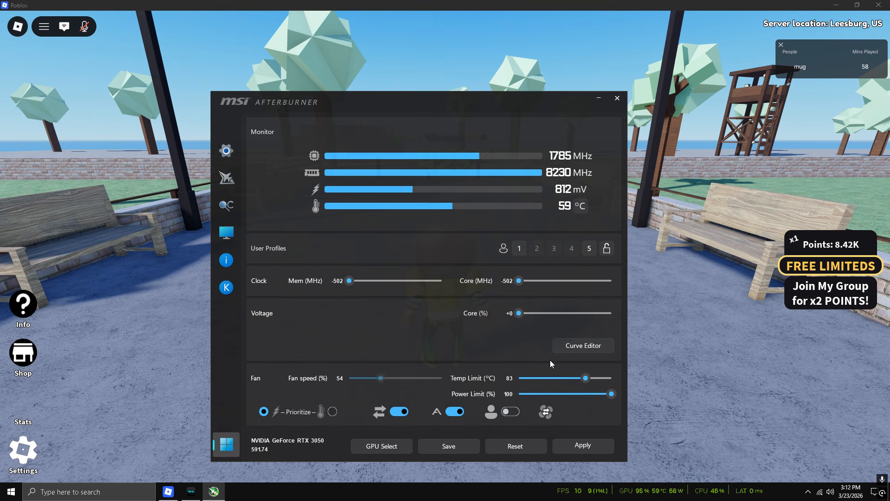
pyautogui.click(582, 446)
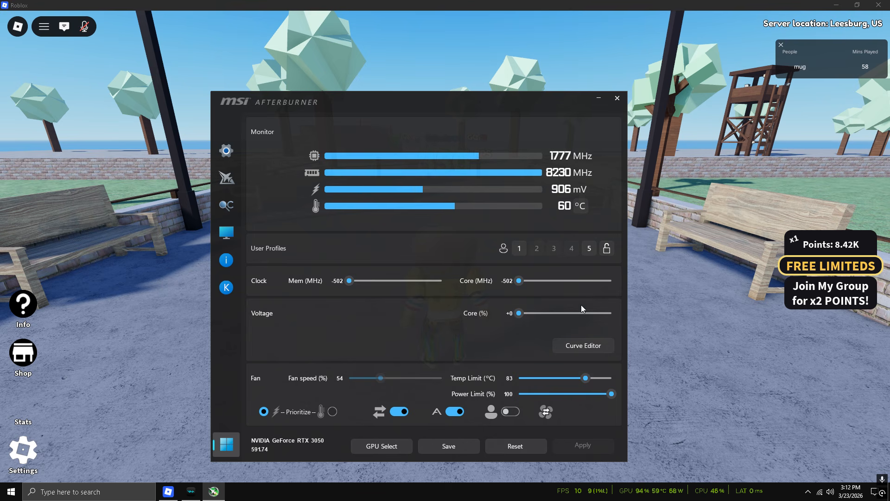
pyautogui.click(595, 99)
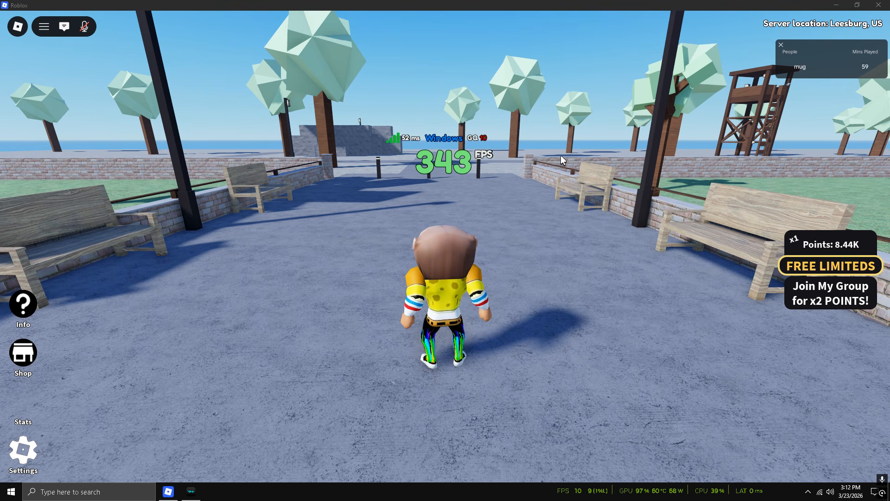
# Step: Reopen MSI Afterburner and review its general properties, including the master graphics processor choices, leaving NVIDIA GeForce RTX 3050 selected
pyautogui.click(808, 492)
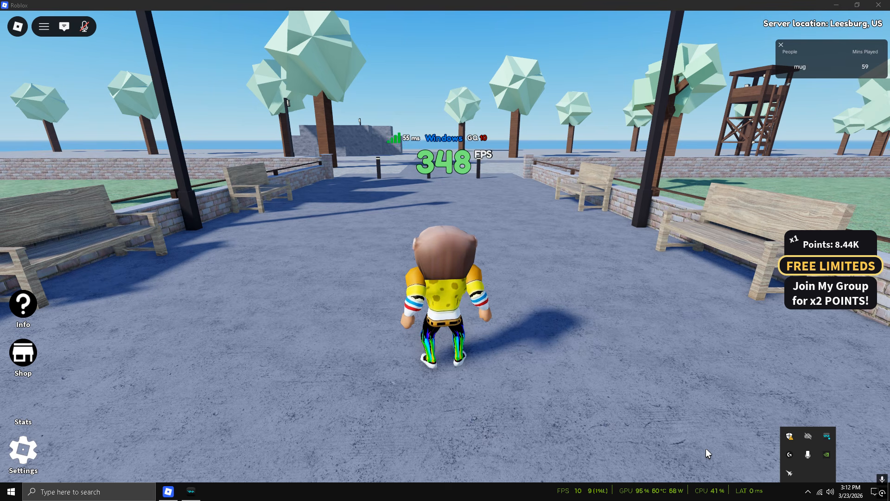
pyautogui.click(790, 473)
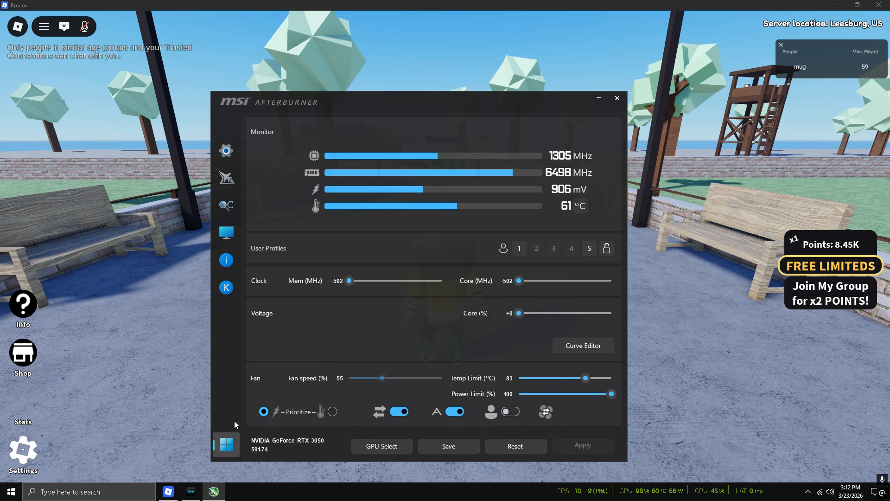
pyautogui.click(219, 151)
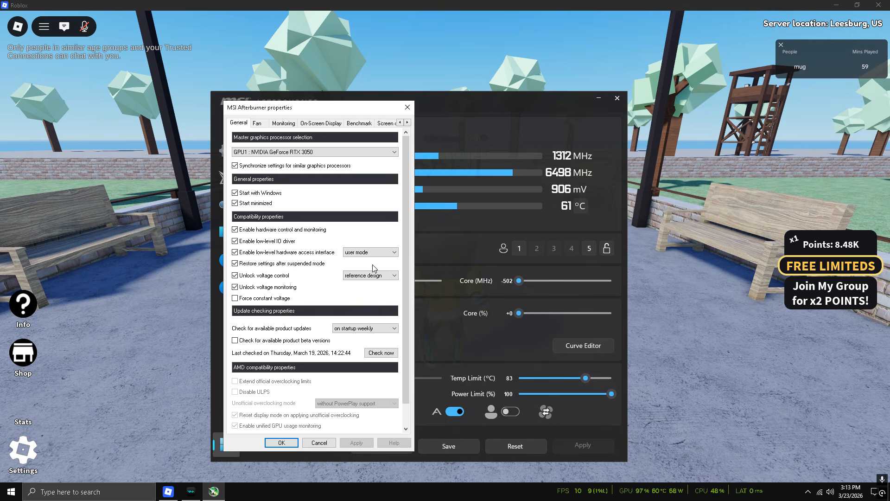
pyautogui.click(265, 153)
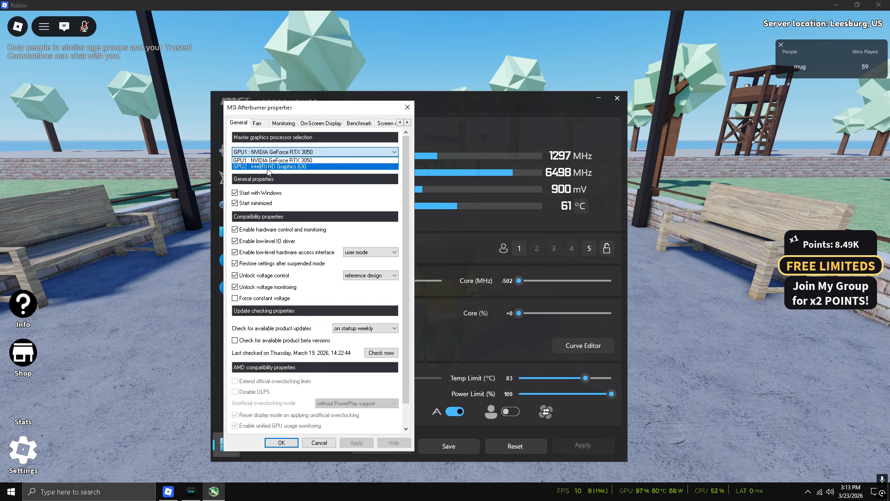
pyautogui.click(309, 152)
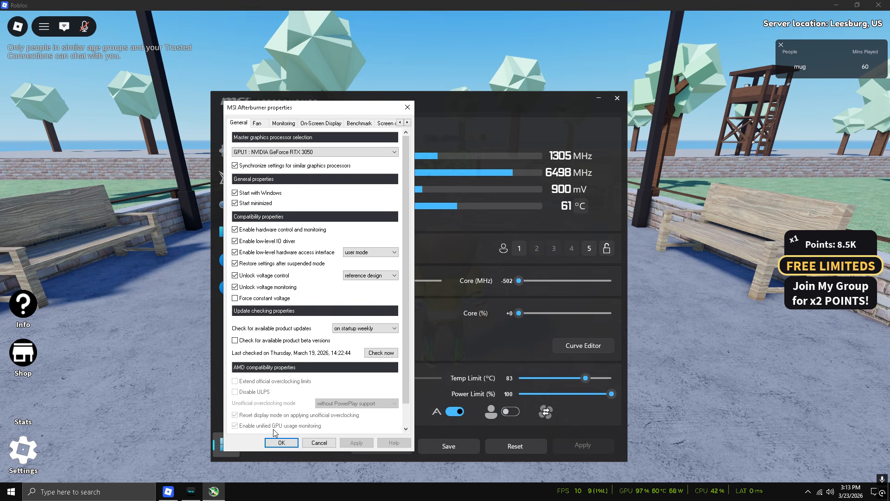
pyautogui.click(407, 108)
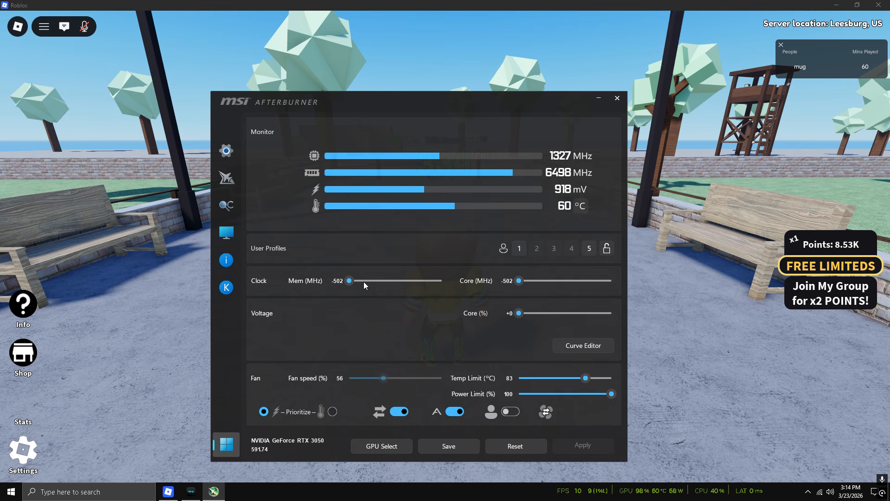
# Step: Load user profile 1 with memory +1230 MHz and core +160 MHz, and set the core voltage to +90%
pyautogui.click(517, 250)
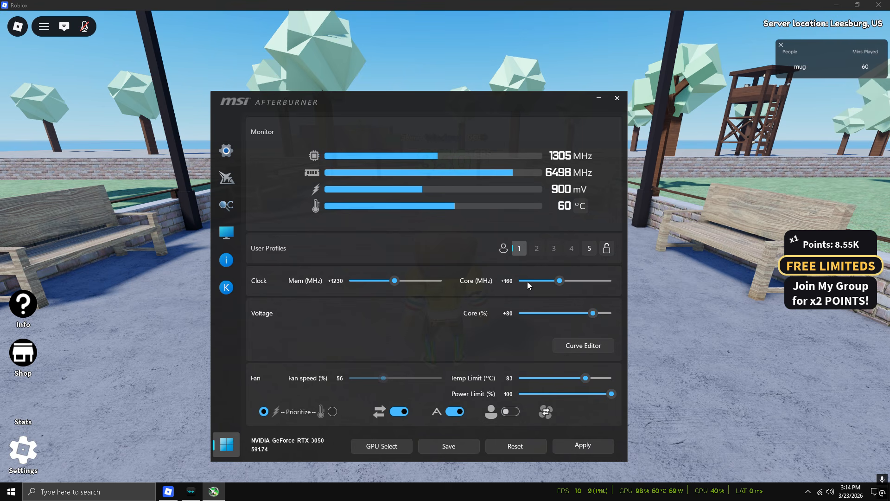
pyautogui.moveTo(593, 313); pyautogui.dragTo(603, 313)
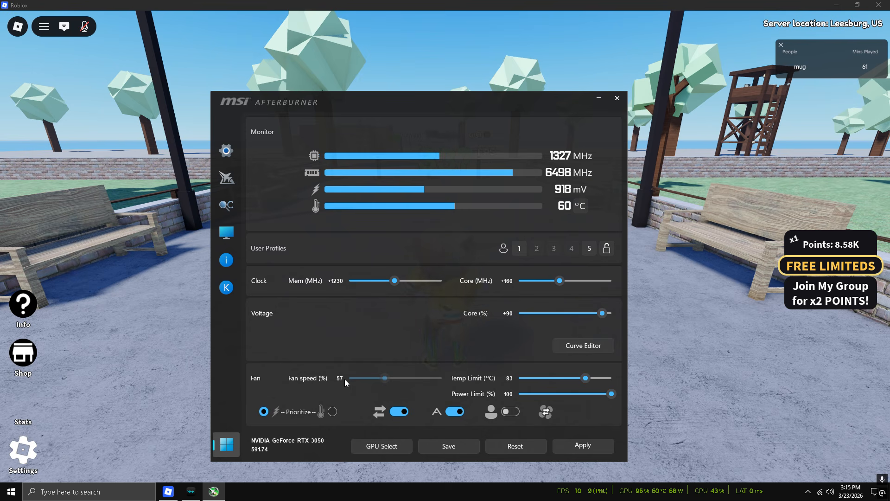
# Step: Turn automatic fan speed control off and back on
pyautogui.click(455, 413)
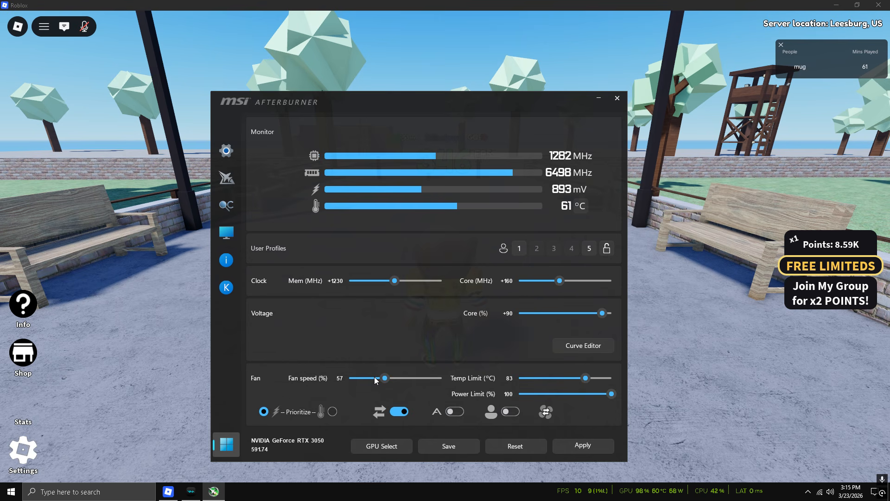
pyautogui.click(454, 412)
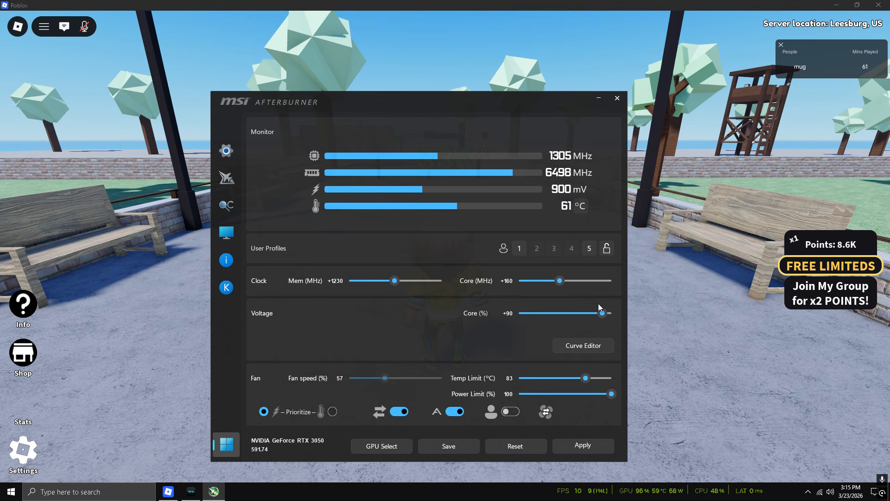
# Step: Move the window clear of the game's frame-rate counter and apply the overclock settings, minimizing the window to compare performance
pyautogui.moveTo(510, 105); pyautogui.dragTo(282, 97)
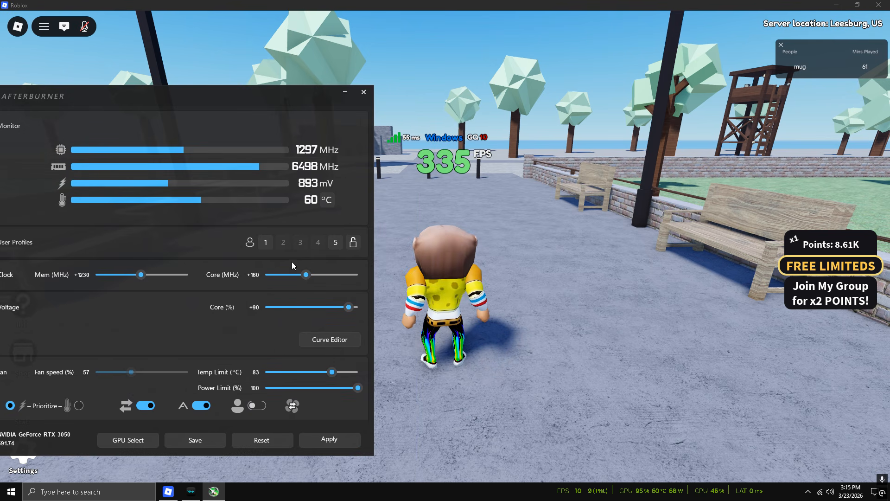
pyautogui.click(320, 439)
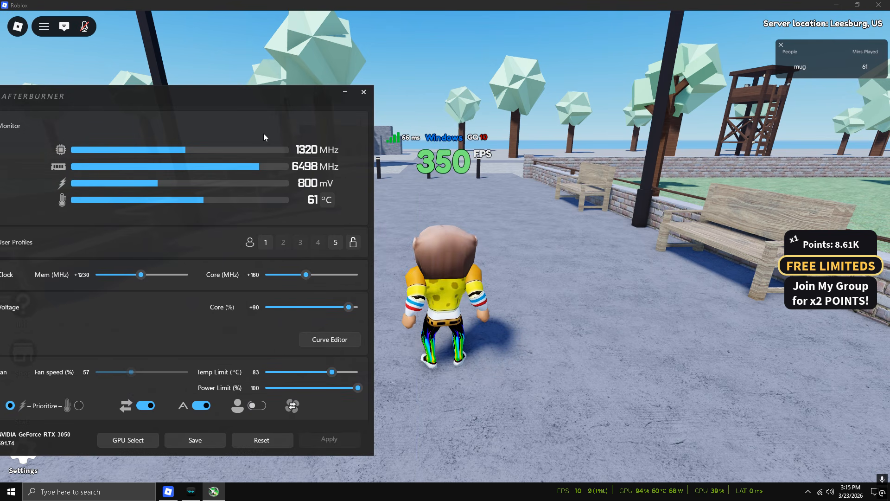
pyautogui.click(341, 93)
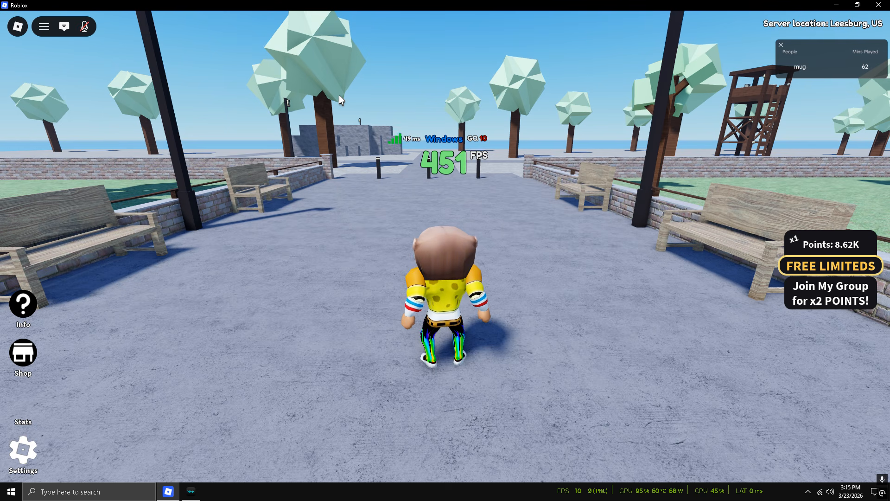
# Step: Reopen MSI Afterburner from the background apps and reposition its window so all of its controls are visible
pyautogui.click(808, 491)
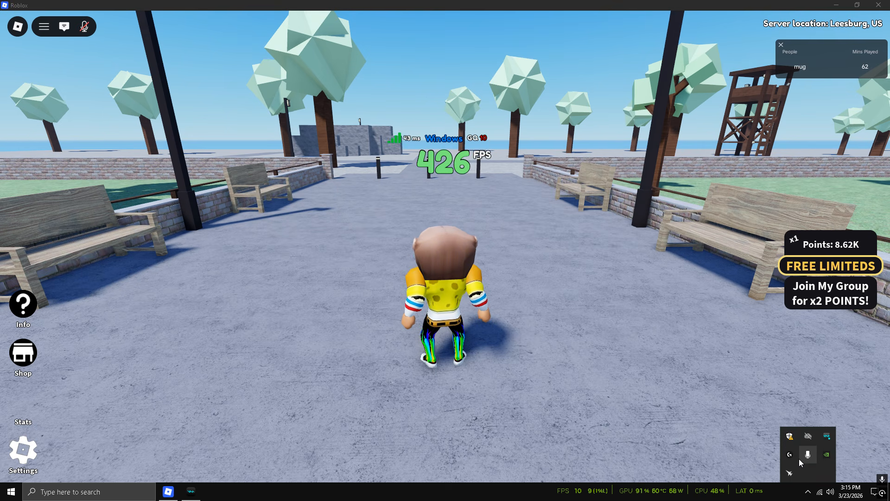
pyautogui.click(826, 440)
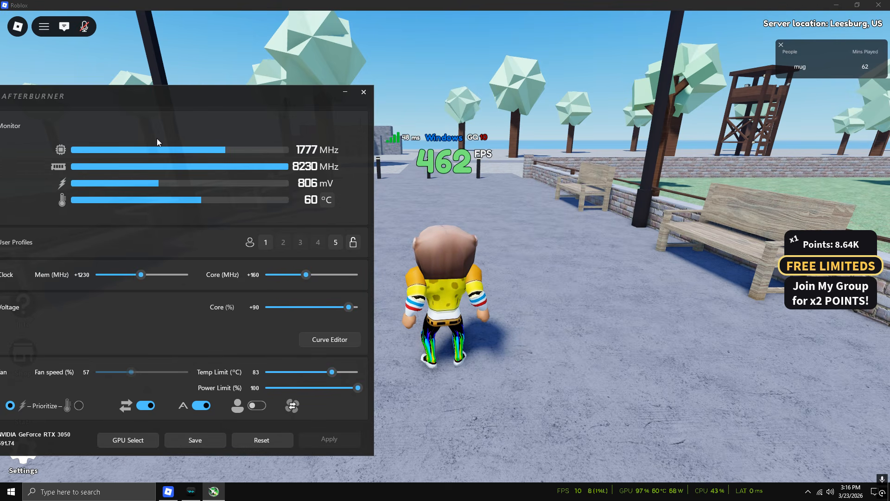
pyautogui.moveTo(150, 95); pyautogui.dragTo(177, 115)
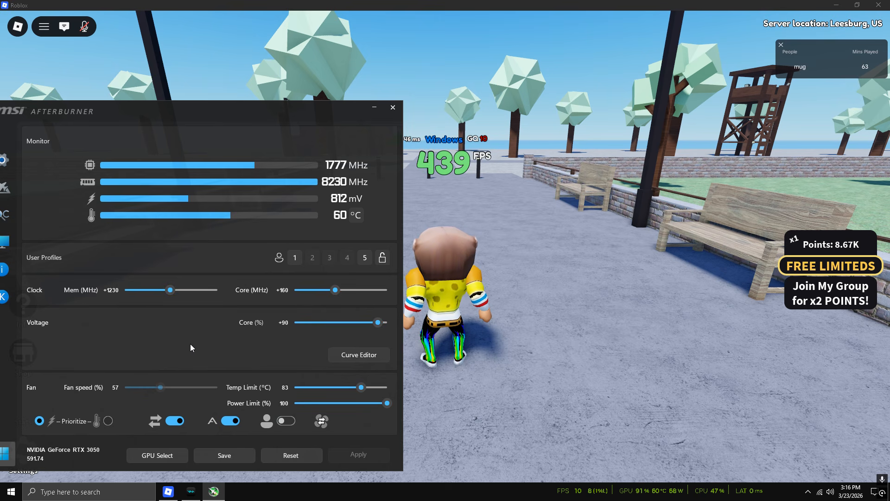
pyautogui.moveTo(275, 119); pyautogui.dragTo(430, 95)
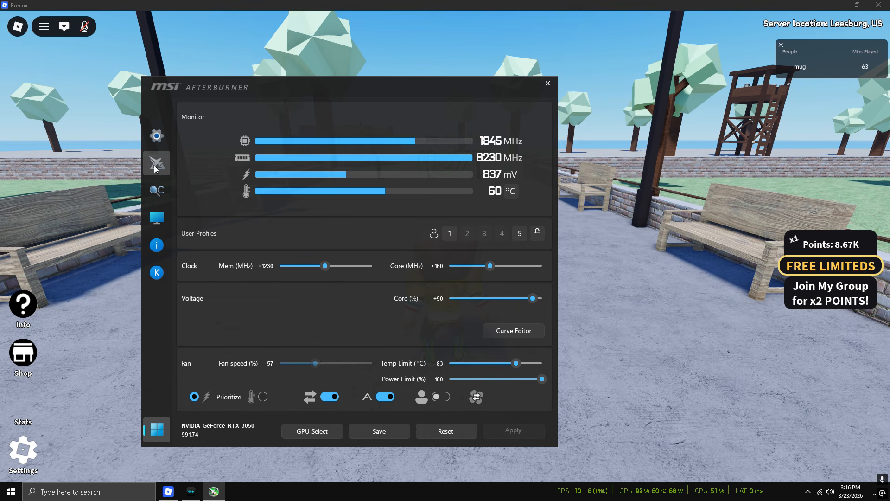
# Step: Review the General, Monitoring and On-Screen Display settings in the MSI Afterburner properties, and close them without changes
pyautogui.click(153, 139)
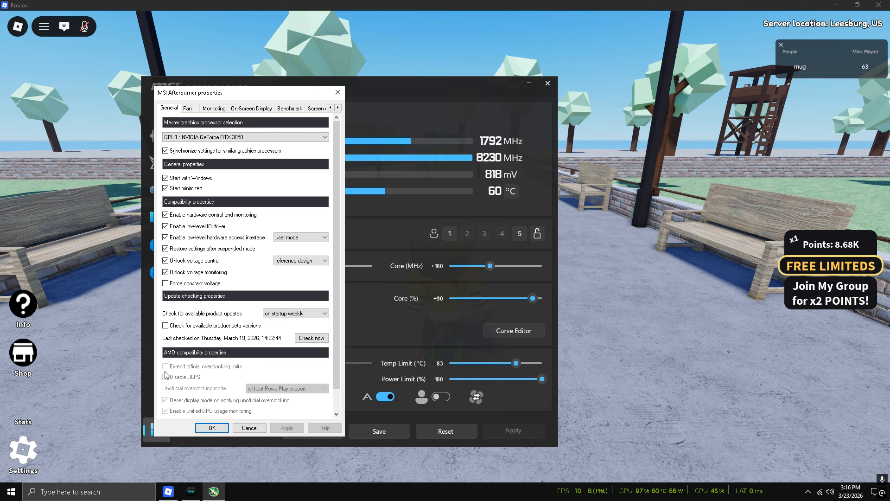
pyautogui.click(214, 109)
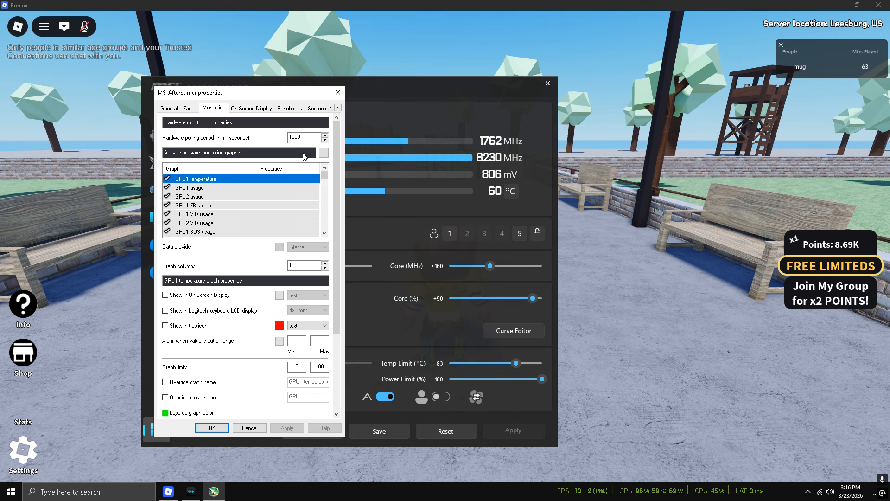
pyautogui.click(255, 108)
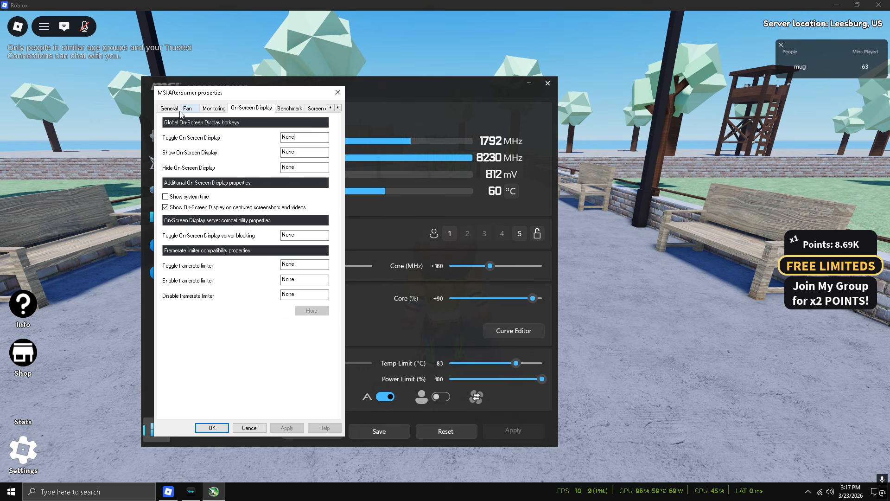
pyautogui.click(171, 109)
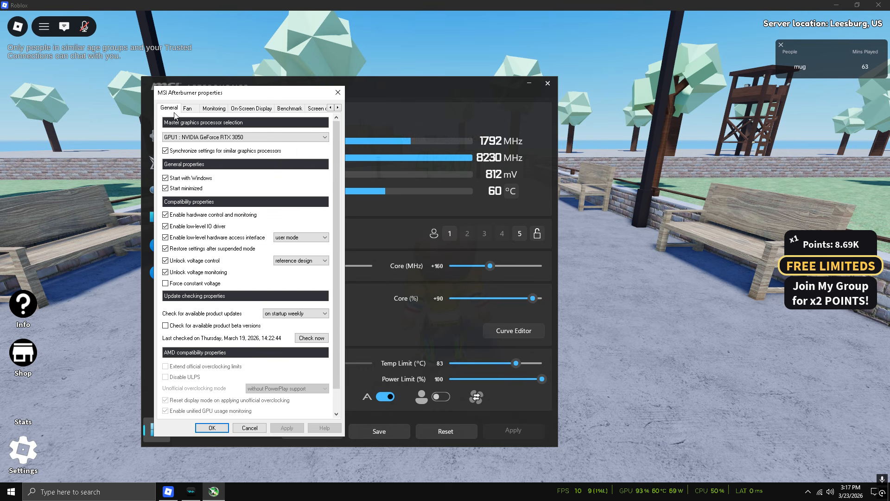
pyautogui.click(337, 93)
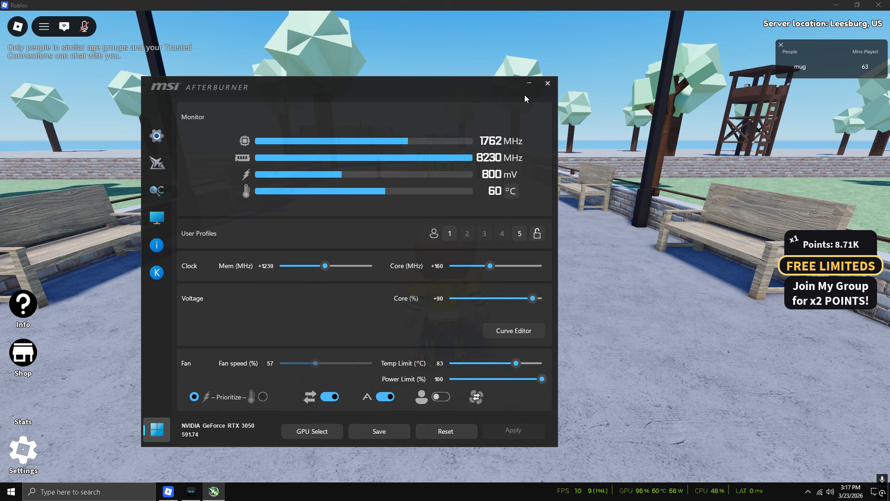
# Step: Raise the core clock offset to +203 MHz, move the window clear of the game's frame-rate counter and apply the settings
pyautogui.moveTo(490, 265); pyautogui.dragTo(494, 267)
pyautogui.moveTo(409, 86); pyautogui.dragTo(130, 104)
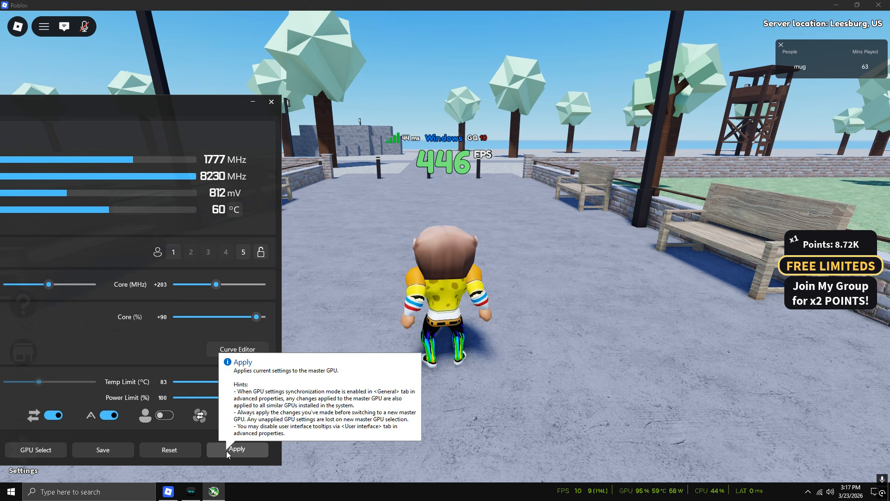
pyautogui.click(227, 449)
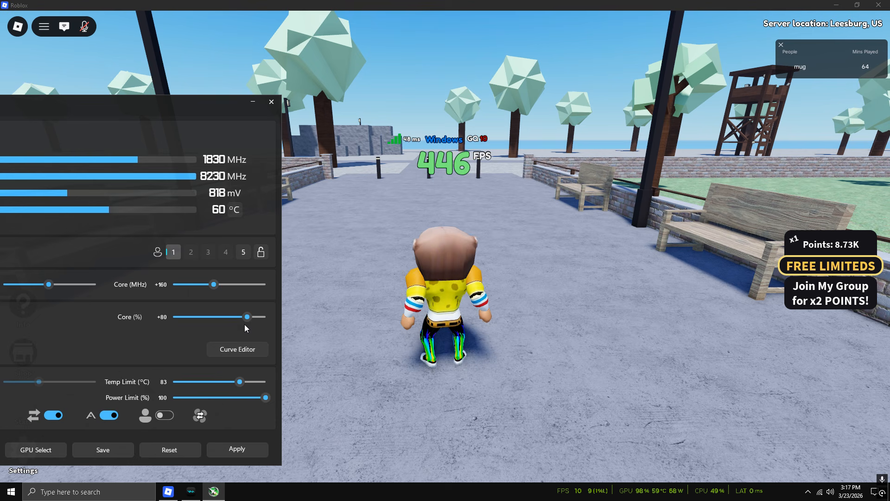
# Step: Set the core voltage to +90%, apply it and minimize the window to return to the game
pyautogui.moveTo(244, 324); pyautogui.dragTo(258, 323)
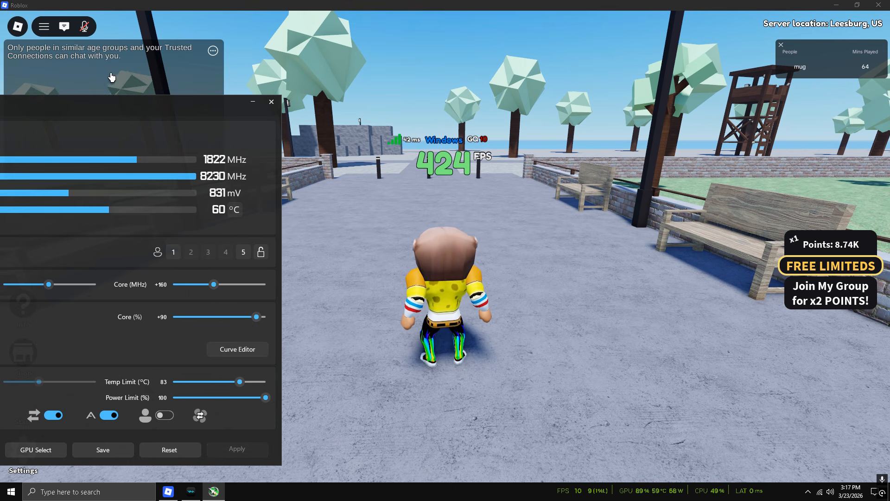
pyautogui.click(252, 102)
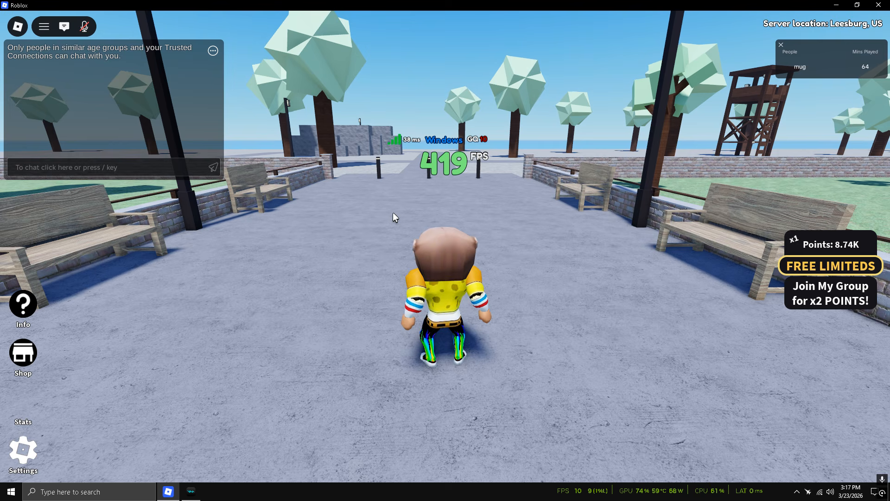
# Step: Run and jump around the park and fountain in Roblox to examine the overclocked frame rate at graphics quality 10
pyautogui.press('w')
pyautogui.rightClick(416, 220)
pyautogui.press('space')
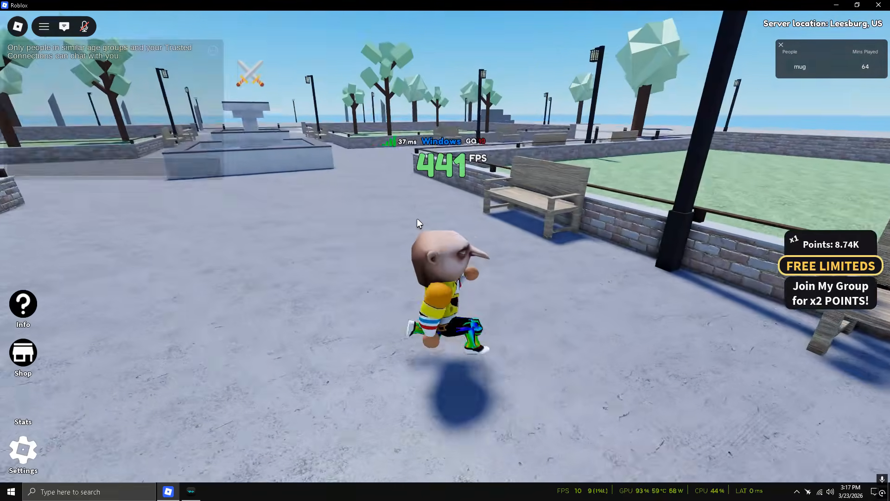
pyautogui.rightClick(417, 218)
pyautogui.press('w')
pyautogui.press('space')
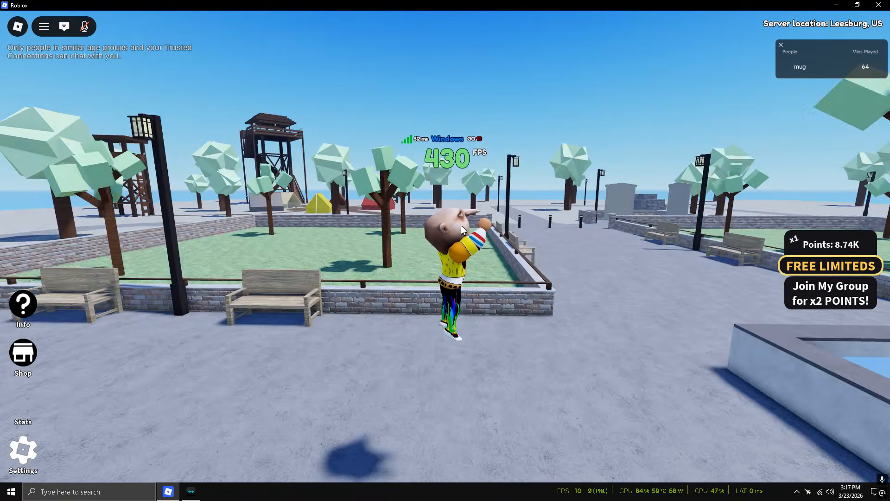
pyautogui.rightClick(461, 224)
pyautogui.press('w')
pyautogui.rightClick(450, 221)
pyautogui.press('space')
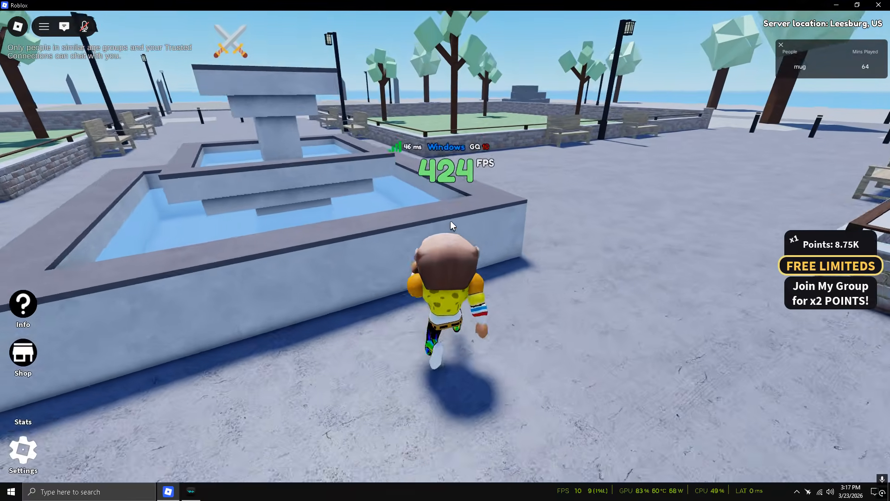
pyautogui.press('space')
pyautogui.press('w')
pyautogui.rightClick(450, 221)
pyautogui.press('space')
pyautogui.press('space')
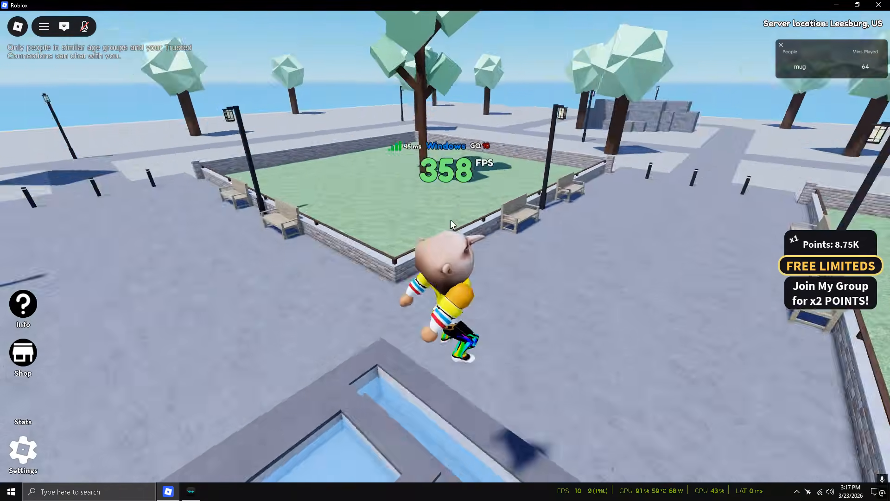
pyautogui.press('w')
pyautogui.press('space')
pyautogui.rightClick(457, 224)
pyautogui.press('space')
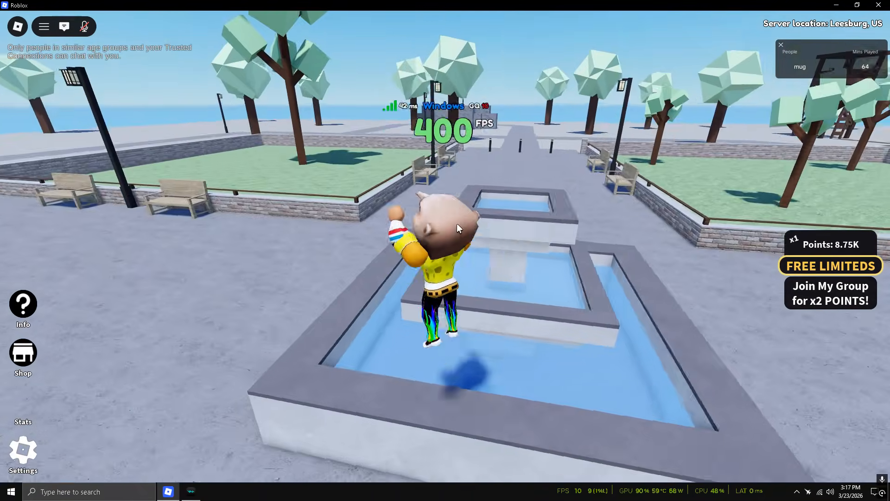
pyautogui.press('w')
pyautogui.rightClick(458, 224)
pyautogui.press('space')
pyautogui.press('d')
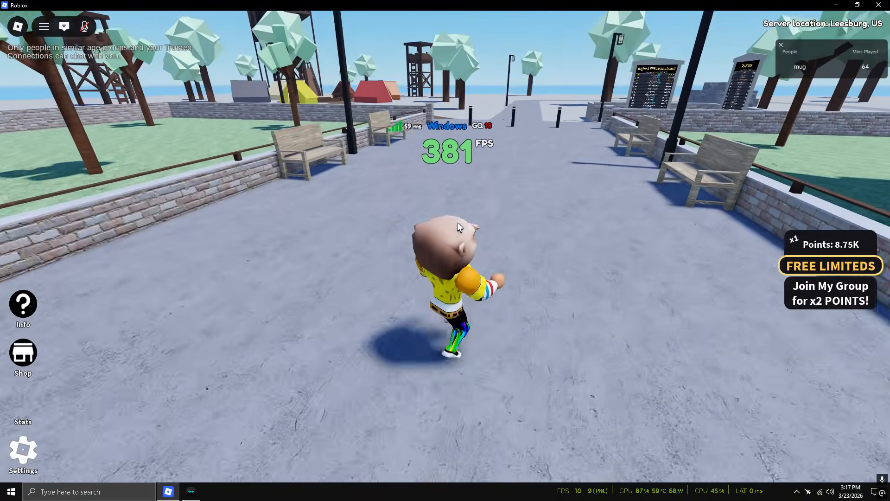
pyautogui.press('w')
pyautogui.press('space')
pyautogui.rightClick(463, 209)
pyautogui.press('space')
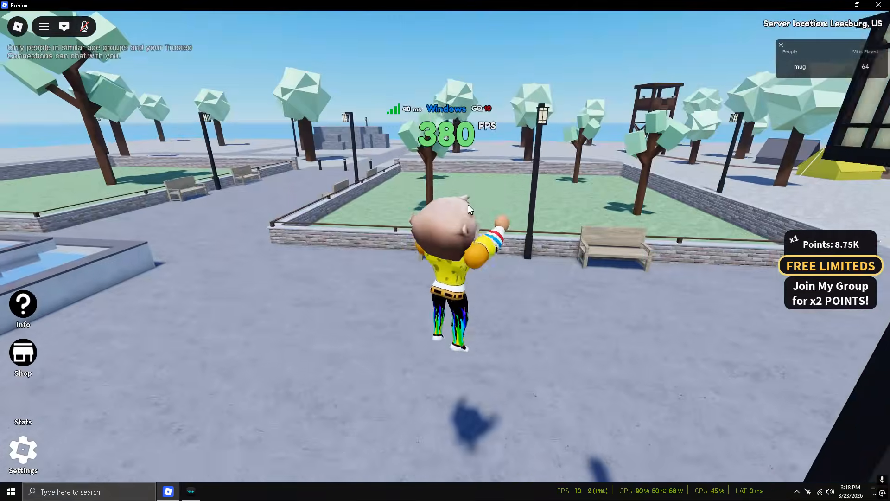
pyautogui.press('w')
pyautogui.press('space')
pyautogui.rightClick(455, 209)
pyautogui.press('space')
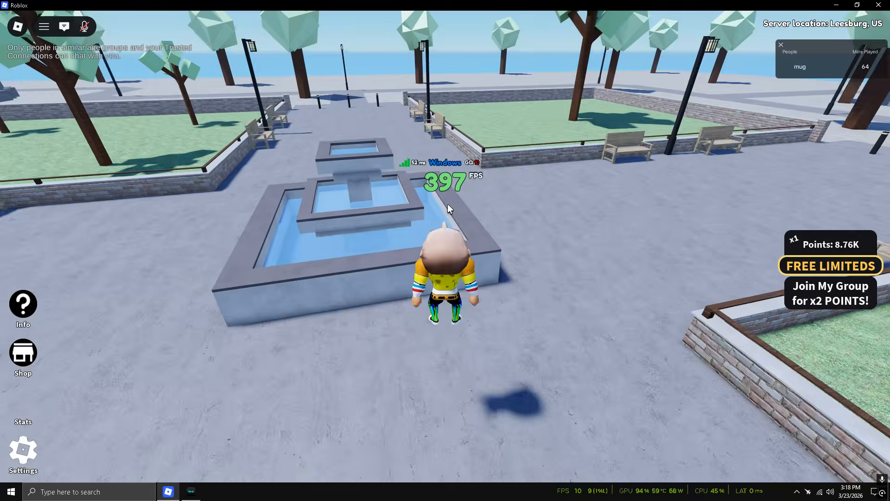
pyautogui.press('w')
pyautogui.rightClick(448, 204)
pyautogui.press('space')
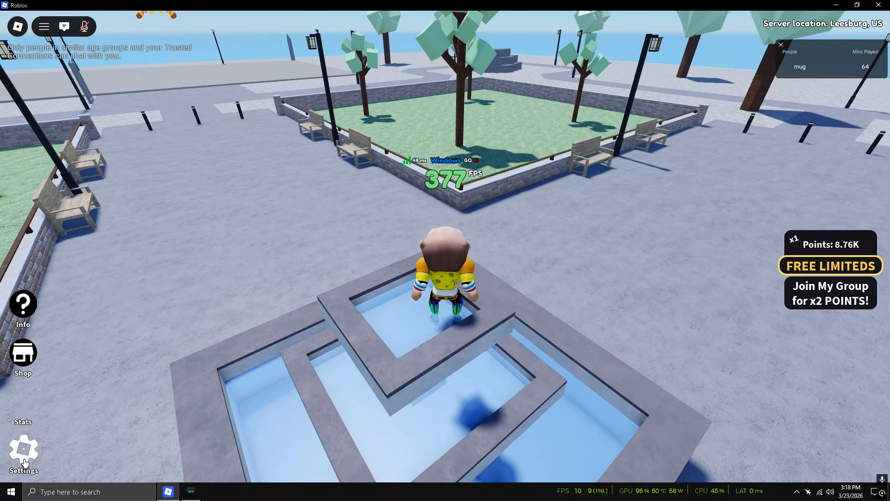
# Step: Disable map shadows, map textures and character accessories, and turn on reduced tree quality in the game's graphics settings
pyautogui.click(23, 450)
pyautogui.click(585, 179)
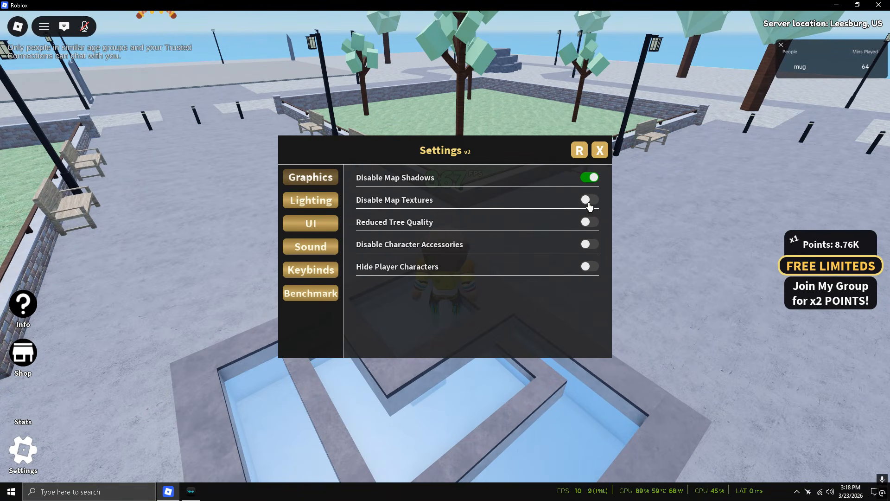
pyautogui.click(586, 199)
pyautogui.click(586, 221)
pyautogui.click(598, 150)
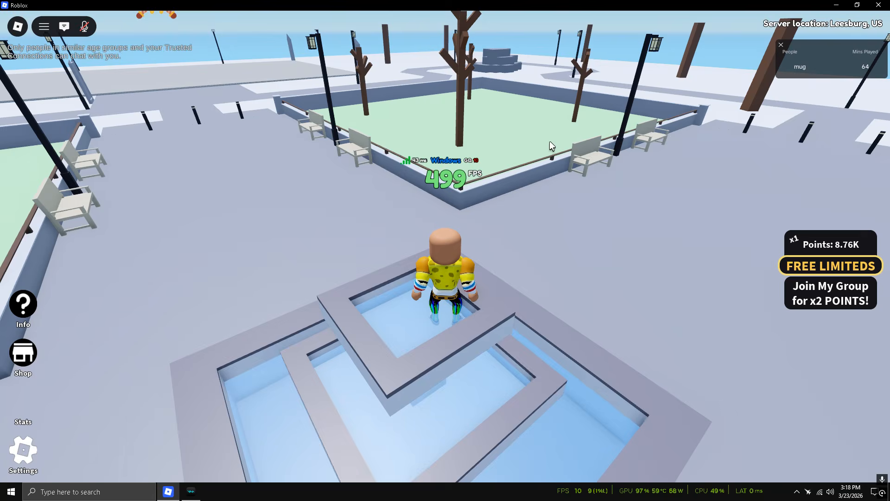
# Step: Lower the Roblox graphics quality to level 1 and resume the game
pyautogui.press('Escape')
pyautogui.click(371, 91)
pyautogui.scroll(-5, 501, 221)
pyautogui.click(441, 228)
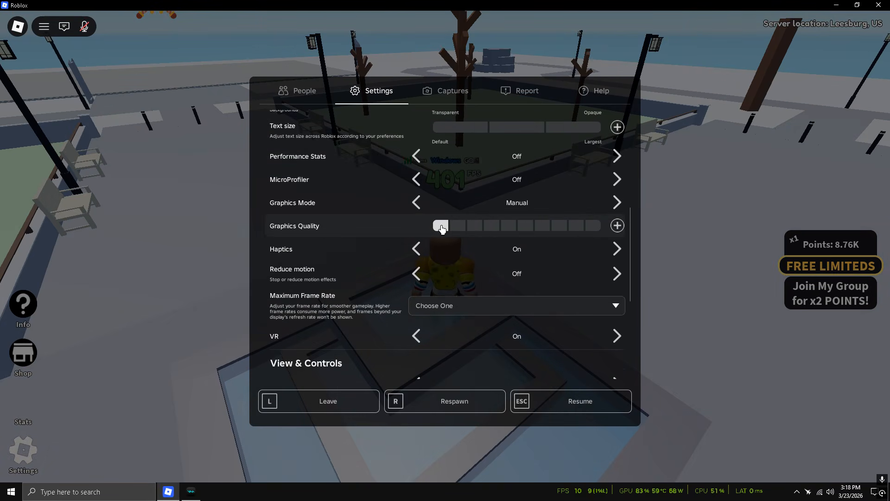
pyautogui.scroll(-1, 492, 324)
pyautogui.click(527, 400)
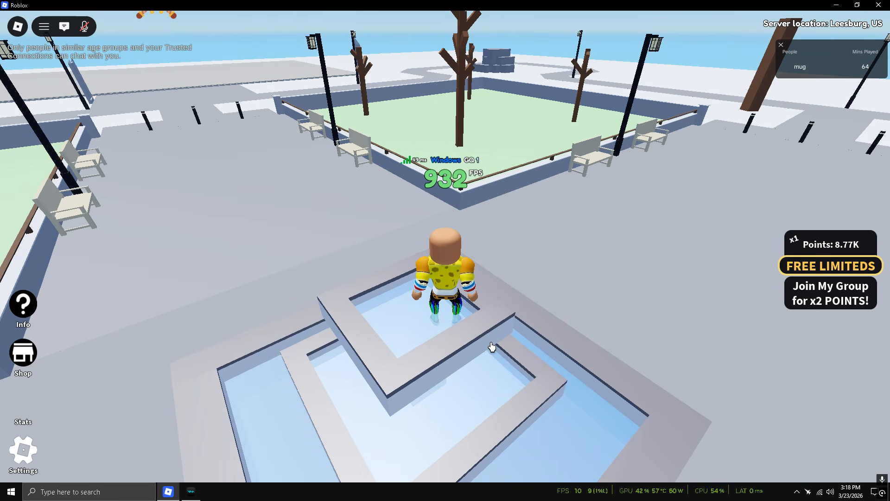
# Step: Move around the fountain and look down at the ground to examine the frame rate at graphics quality 1
pyautogui.press('w')
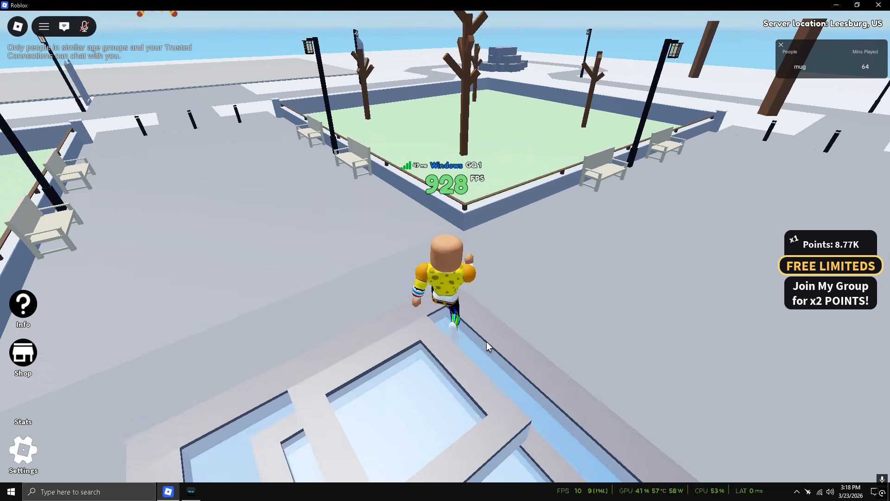
pyautogui.press('space')
pyautogui.scroll(3, 469, 348)
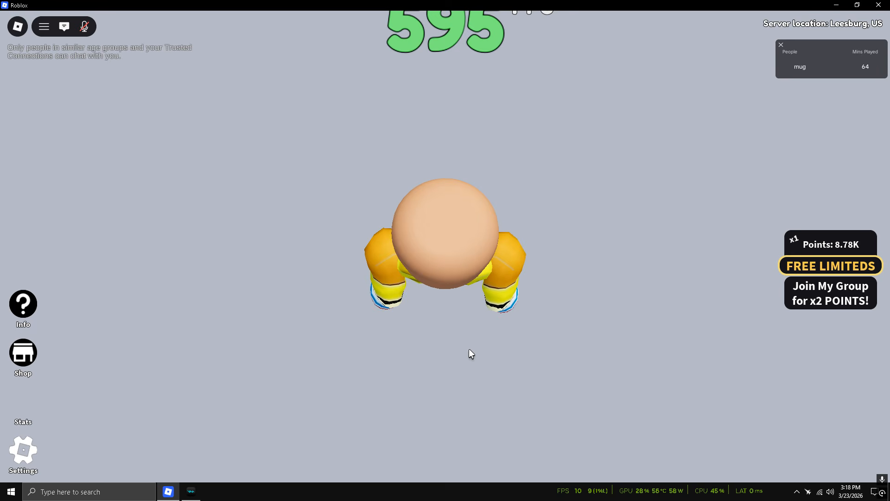
pyautogui.press('d')
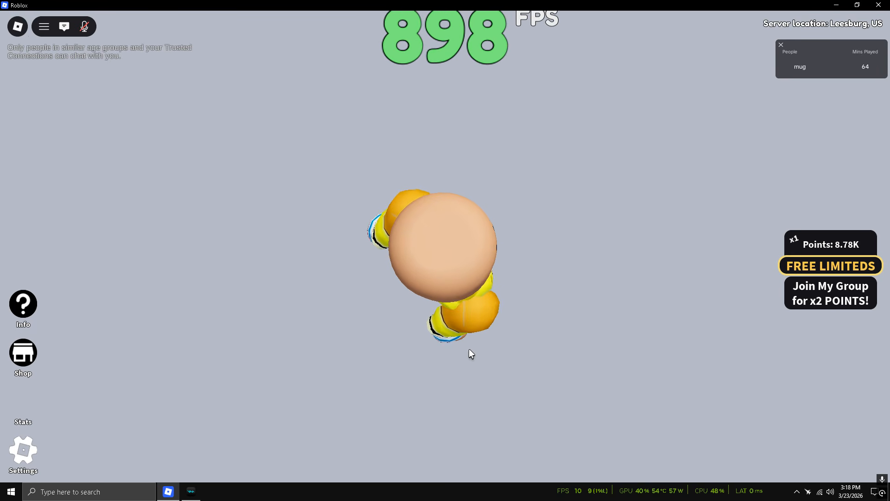
pyautogui.press('s')
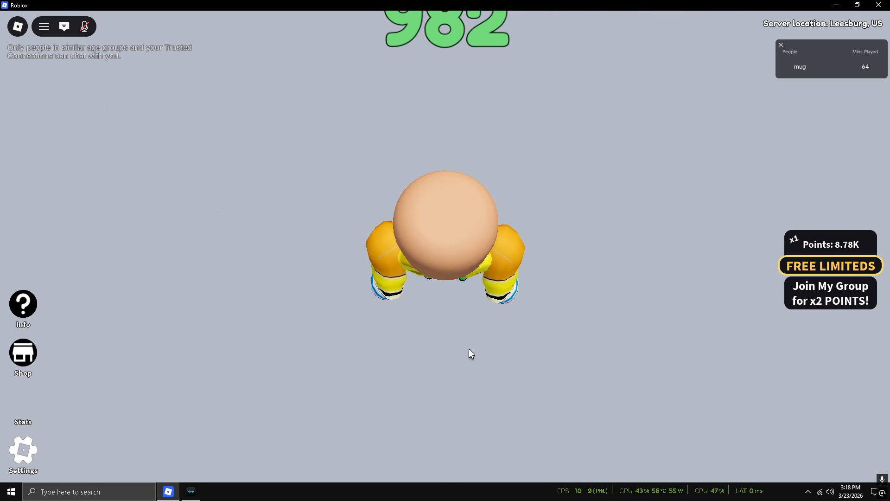
pyautogui.press('w')
pyautogui.moveTo(471, 347); pyautogui.dragTo(452, 327)
pyautogui.press('w')
pyautogui.press('space')
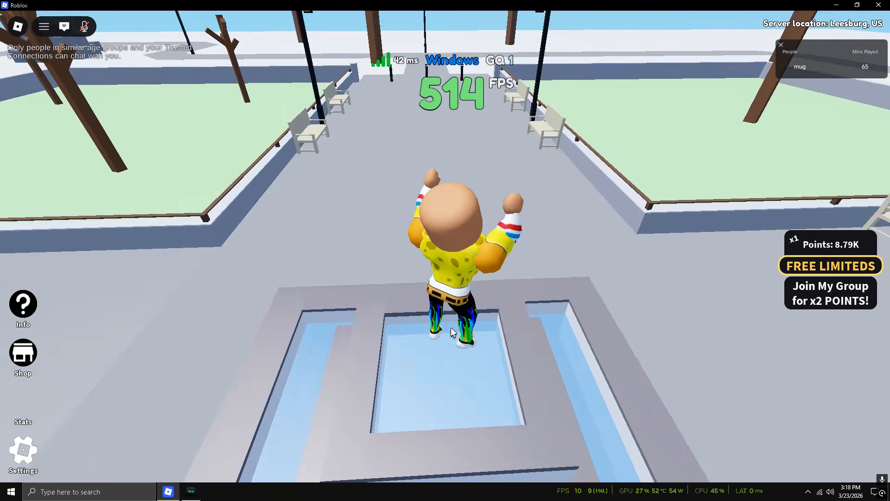
pyautogui.press('w')
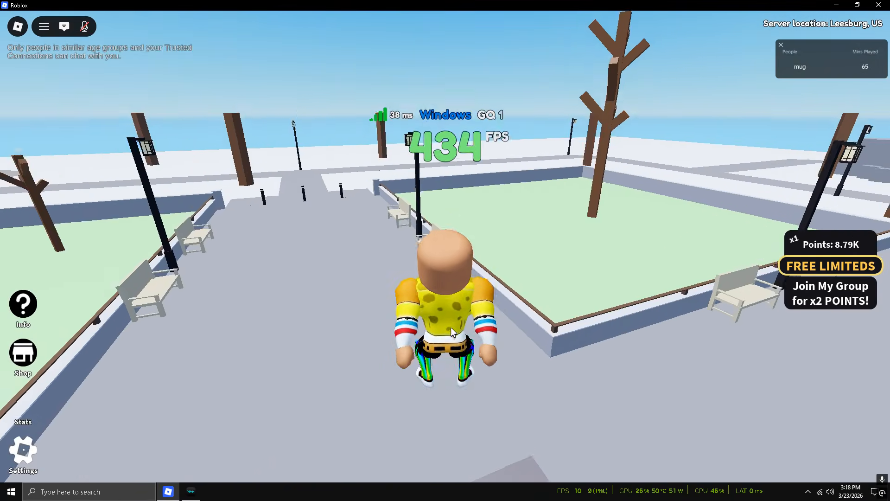
pyautogui.press('space')
pyautogui.press('s')
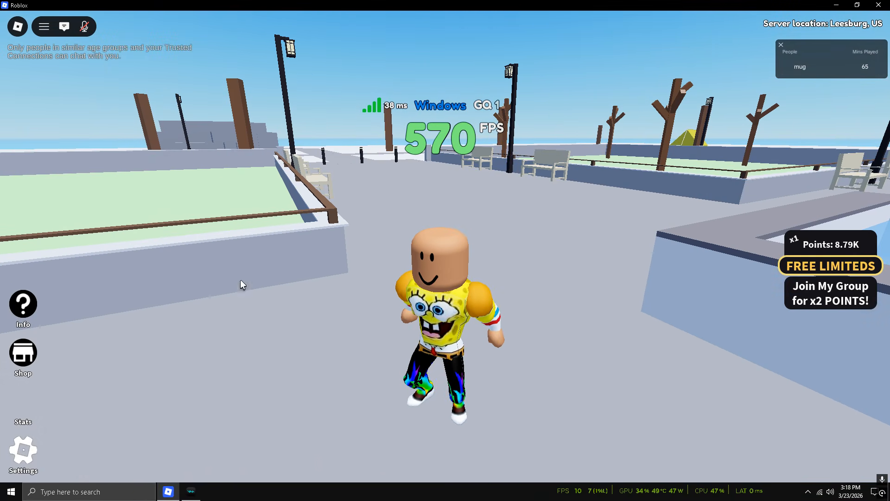
# Step: Restore map shadows, map textures, full tree quality and character accessories in the game's graphics settings
pyautogui.click(24, 450)
pyautogui.click(588, 201)
pyautogui.click(589, 222)
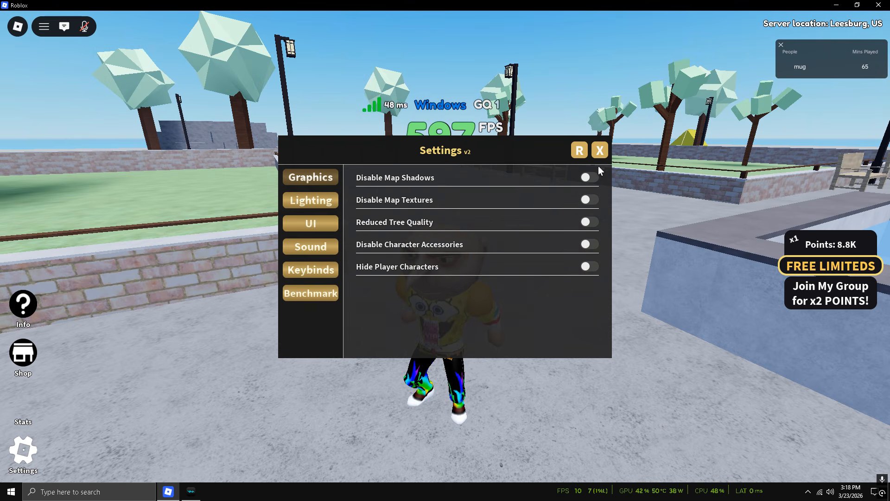
pyautogui.click(600, 149)
# Step: Raise the Roblox graphics quality to level 10 and resume the game
pyautogui.press('Escape')
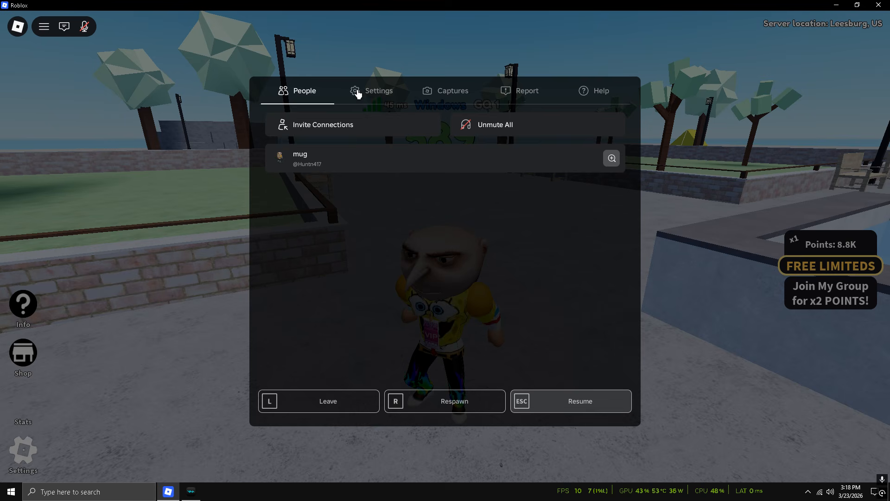
pyautogui.click(357, 93)
pyautogui.scroll(-6, 400, 173)
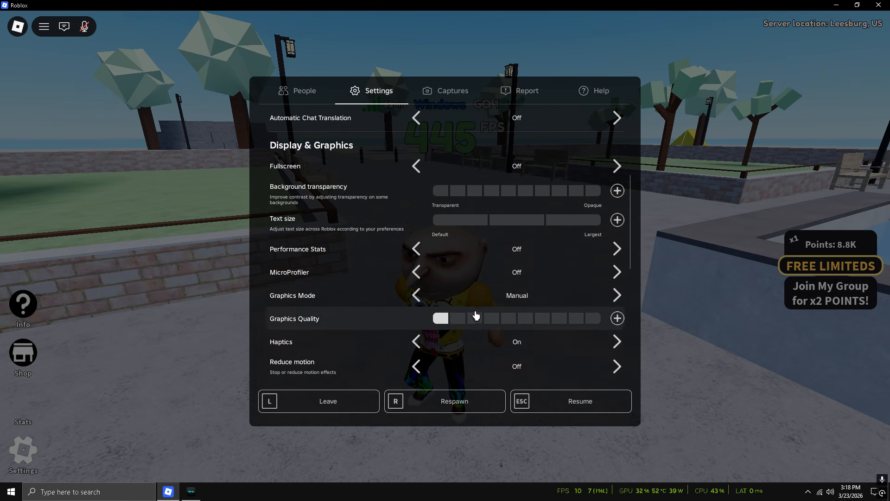
pyautogui.moveTo(476, 316); pyautogui.dragTo(593, 318)
pyautogui.click(564, 392)
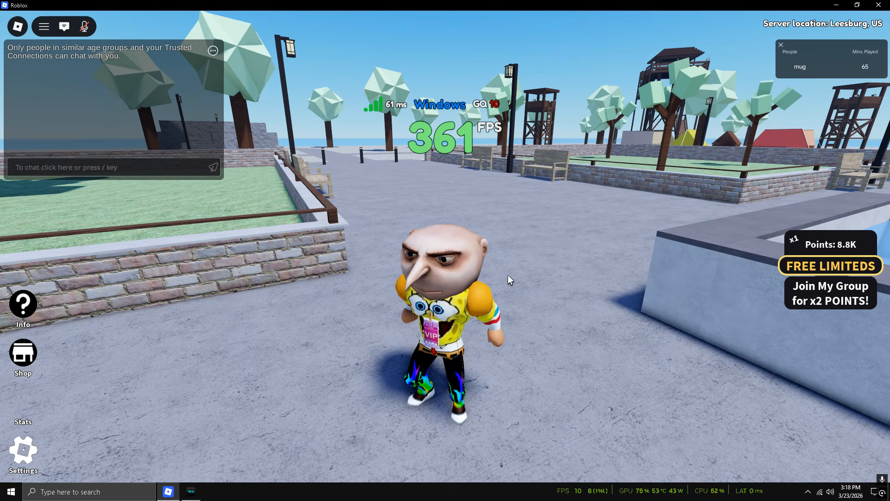
# Step: Move from the fountain along the lawn wall toward the tents to examine the frame rate at graphics quality 10
pyautogui.rightClick(508, 274)
pyautogui.press('w')
pyautogui.press('space')
pyautogui.press('space')
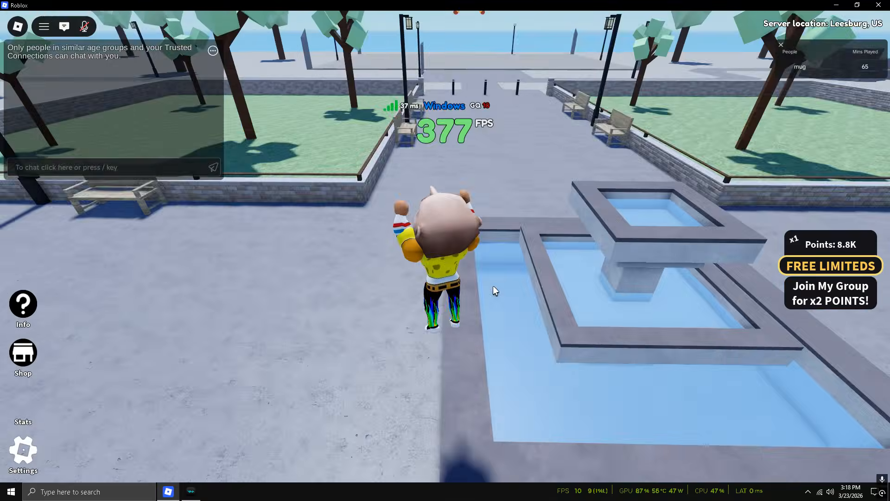
pyautogui.press('w')
pyautogui.press('space')
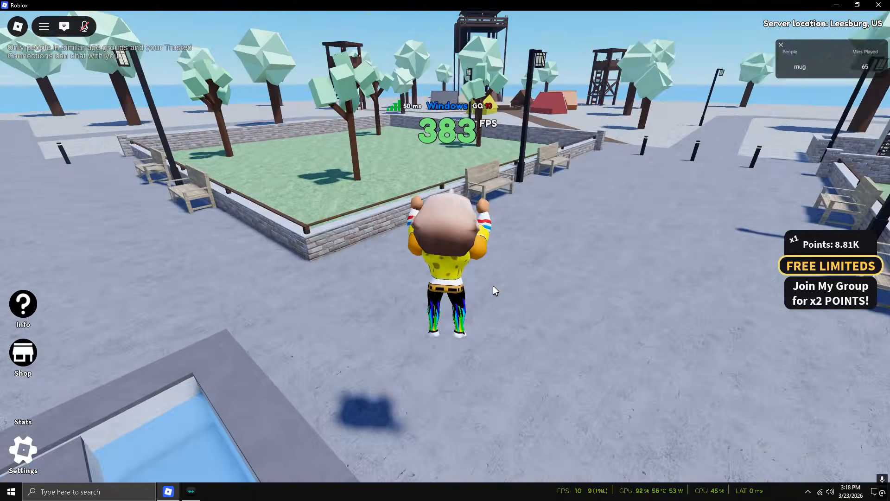
pyautogui.press('w')
pyautogui.press('space')
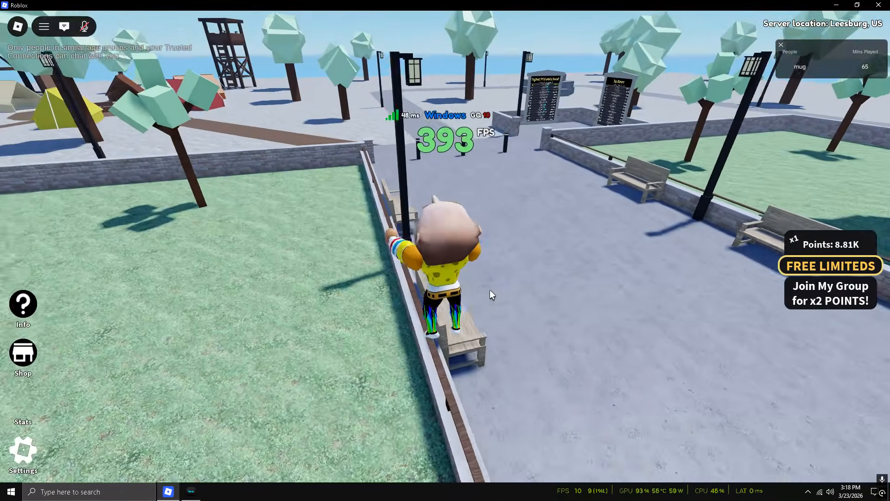
pyautogui.press('w')
pyautogui.press('space')
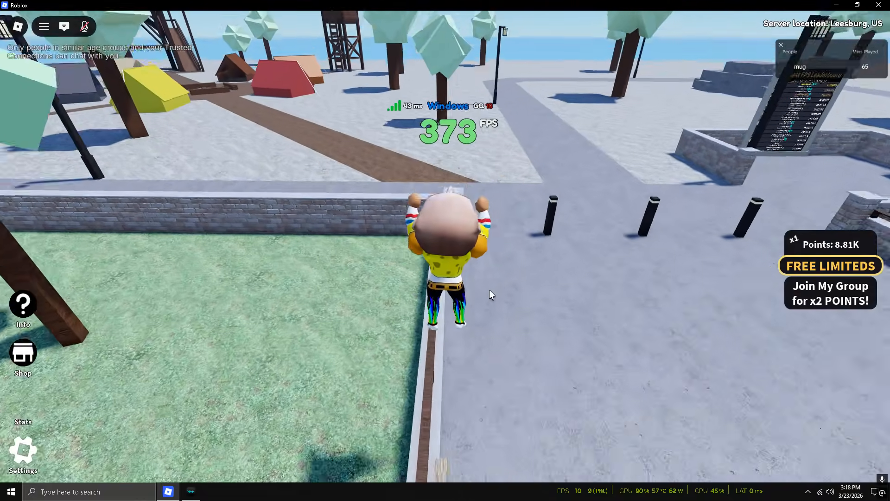
pyautogui.press('w')
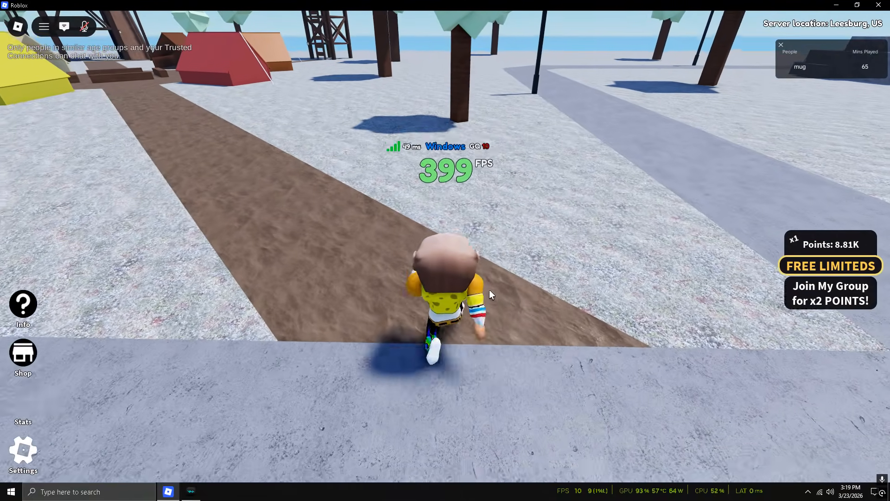
# Step: Return past the bollards and along the lawn wall toward the fountain, examining the frame rate at maximum graphics quality
pyautogui.press('w')
pyautogui.press('space')
pyautogui.press('space')
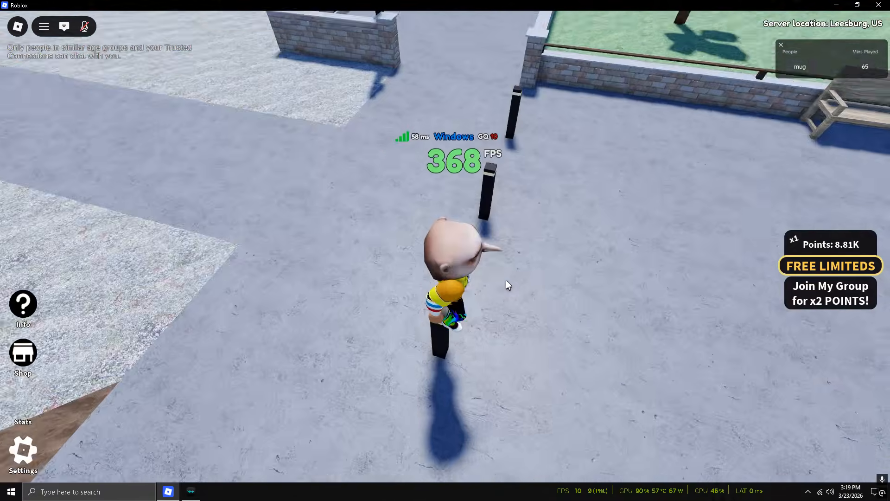
pyautogui.press('w')
pyautogui.press('space')
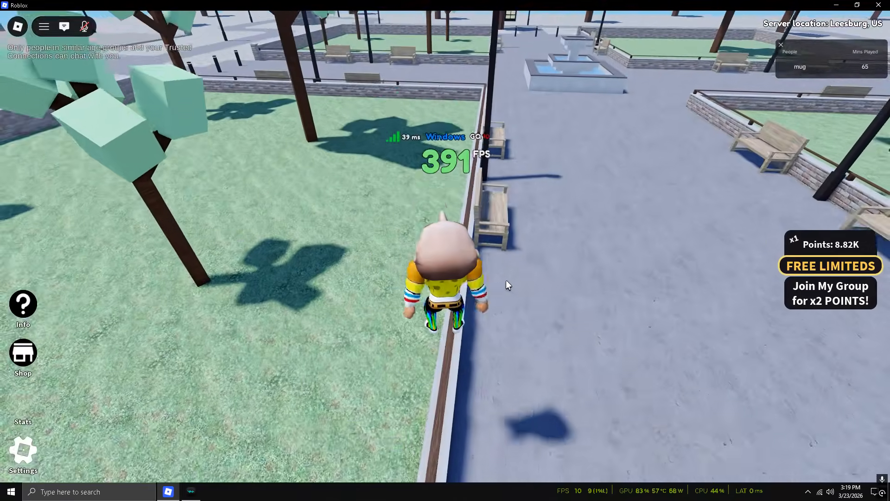
pyautogui.press('w')
pyautogui.press('space')
pyautogui.press('space')
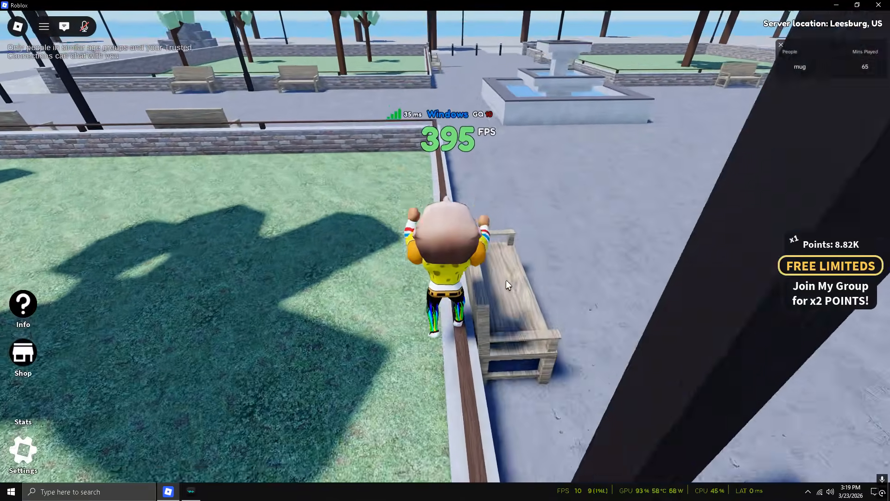
pyautogui.press('w')
pyautogui.press('space')
pyautogui.press('space')
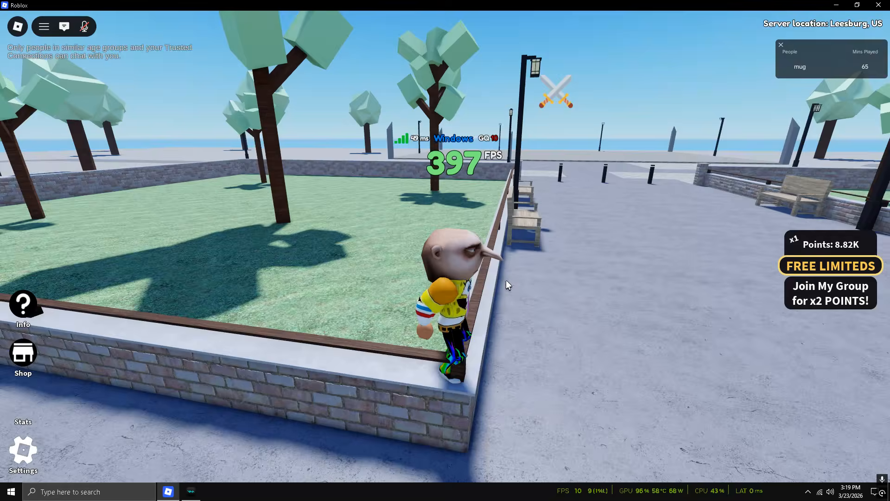
# Step: Jump onto the fountain and walk along its rim to examine the frame rate there at graphics quality 10
pyautogui.press('w')
pyautogui.press('space')
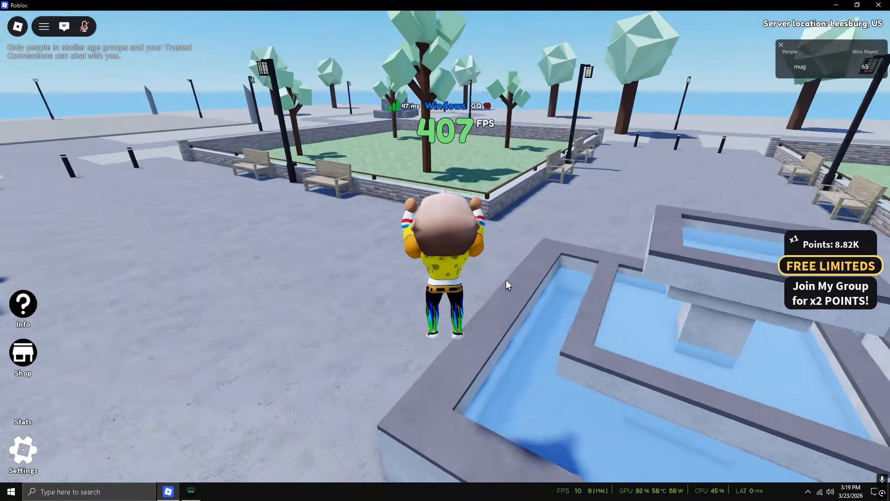
pyautogui.press('w')
pyautogui.press('d')
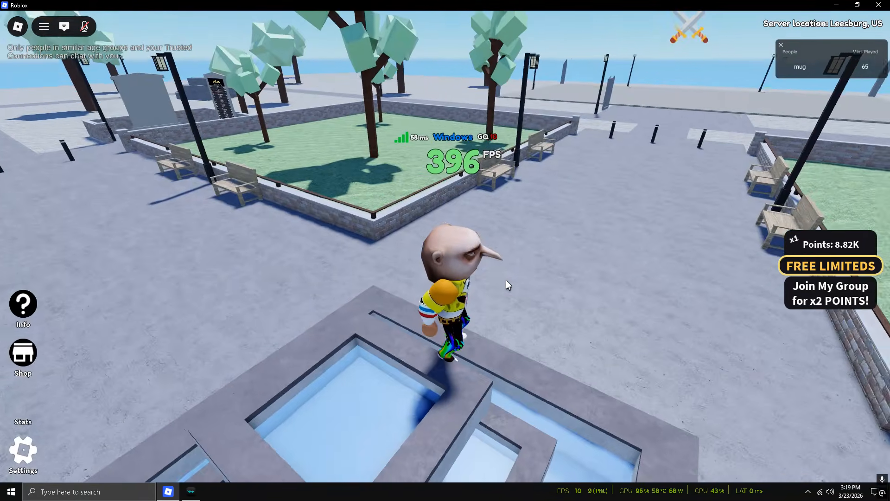
pyautogui.press('w')
pyautogui.press('d')
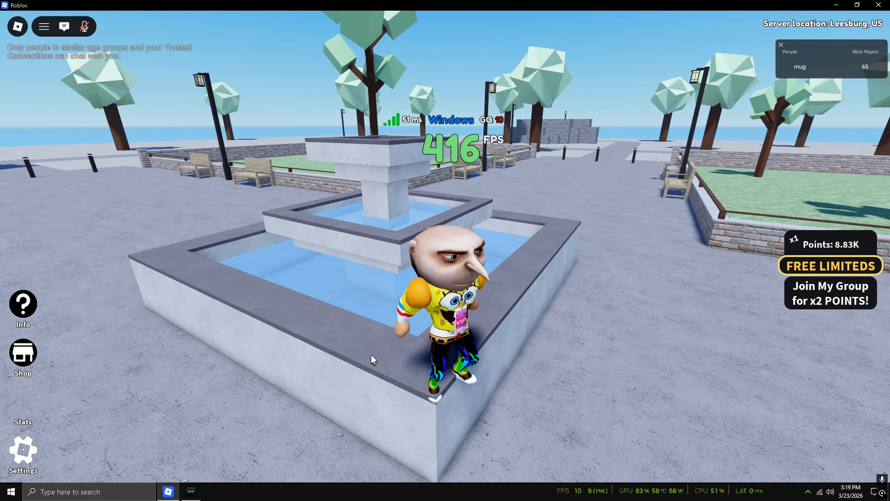
# Step: Open the NVIDIA overlay over the game
pyautogui.hotkey('alt', 'z')
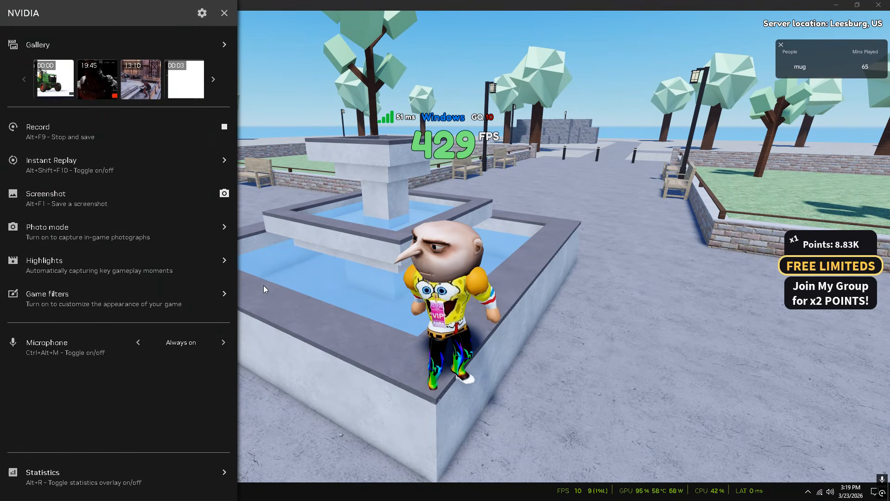